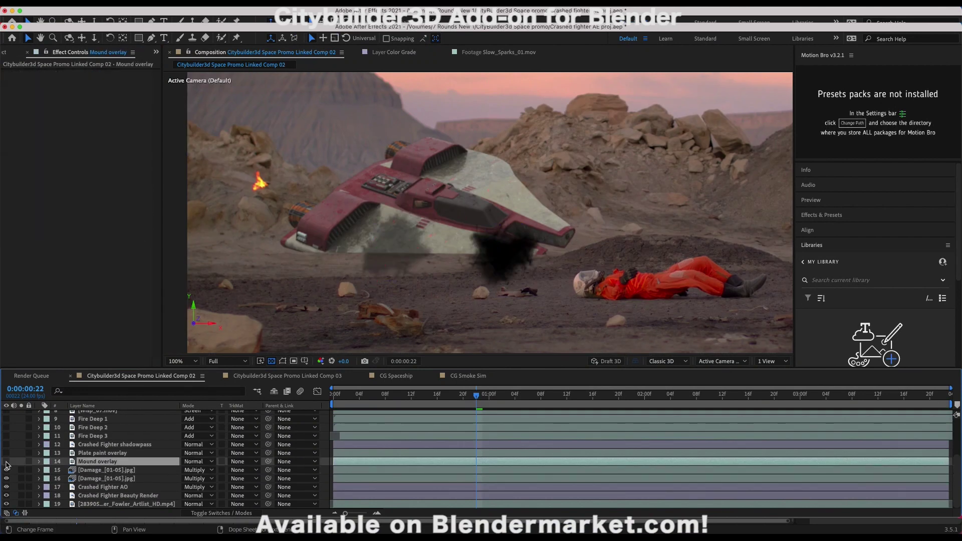
Select the Fire Foreground layer to show its lens blur, curves and tint settings.
click(5, 445)
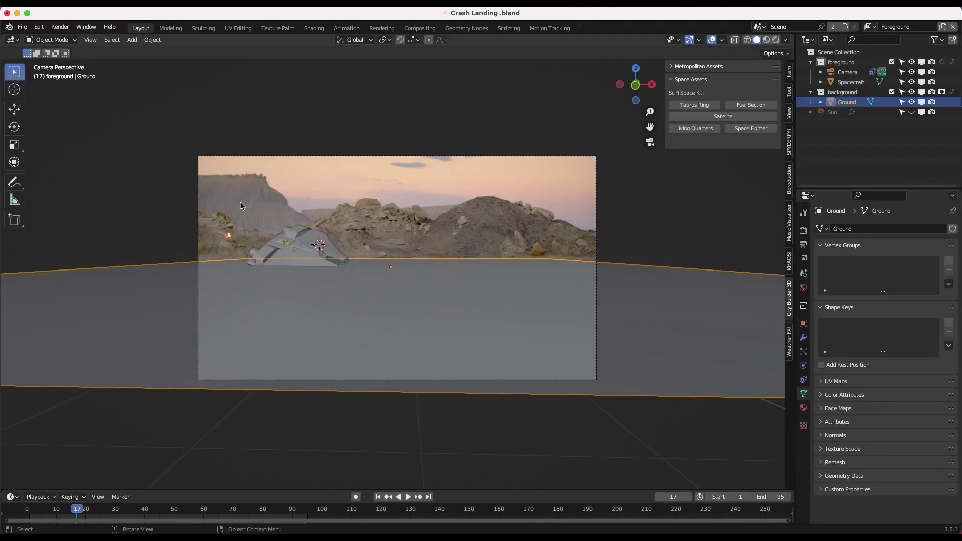
Hide the viewport sidebar, select the scene camera and switch to see-through wireframe shading.
scroll(243, 206, up, 3)
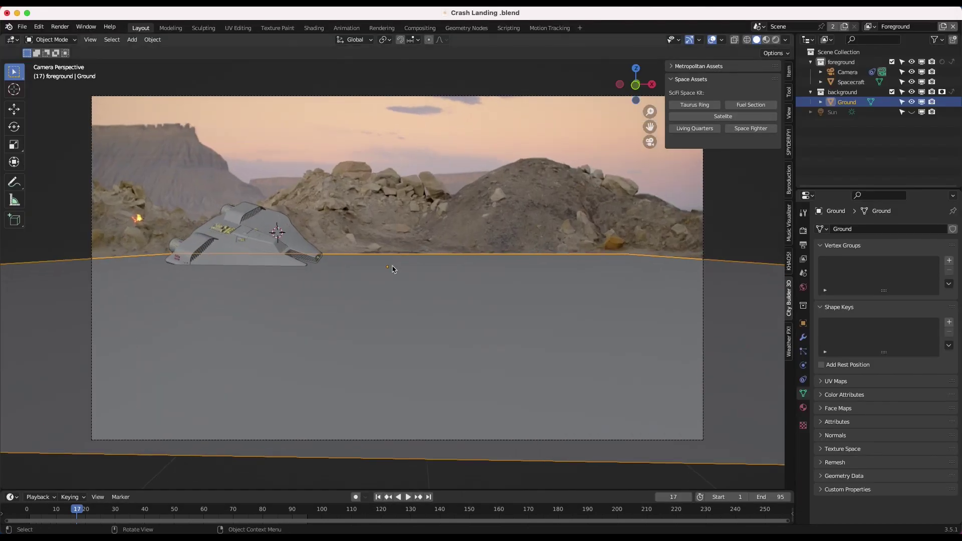
scroll(378, 275, down, 2)
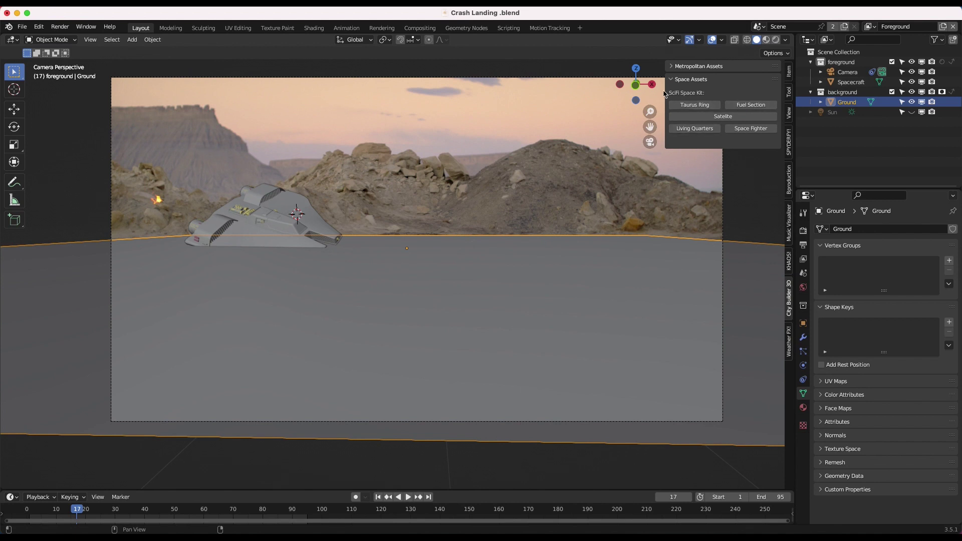
key(n)
key(shift+z)
click(154, 189)
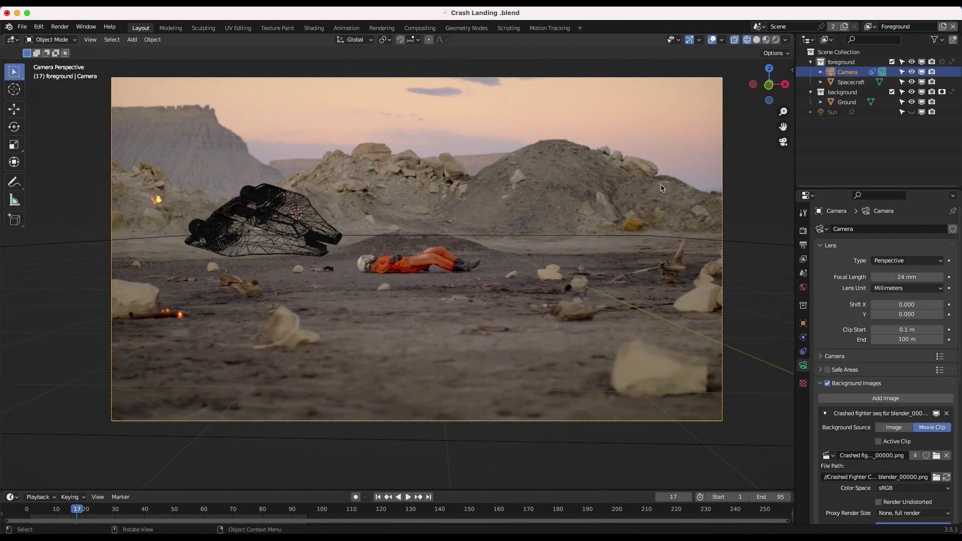
key(z)
click(268, 193)
key(shift+z)
Look through the active camera and compare solid shading against the desert background footage.
scroll(521, 295, down, 10)
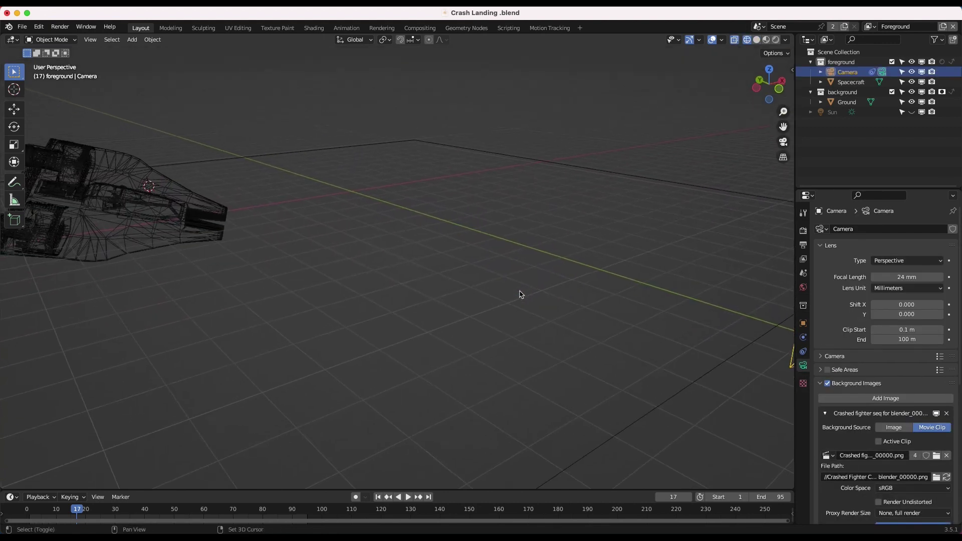
scroll(521, 294, left, 5)
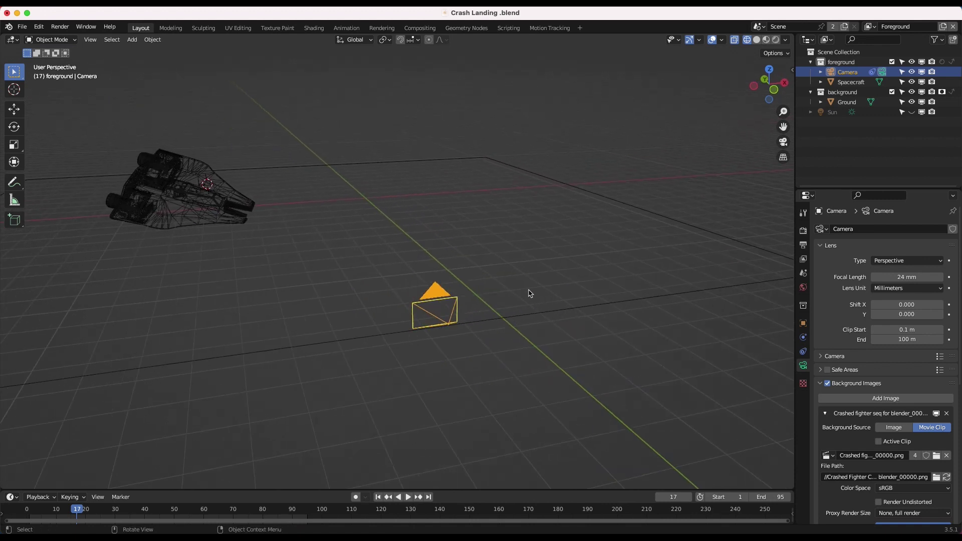
scroll(393, 253, left, 2)
scroll(394, 253, left, 1)
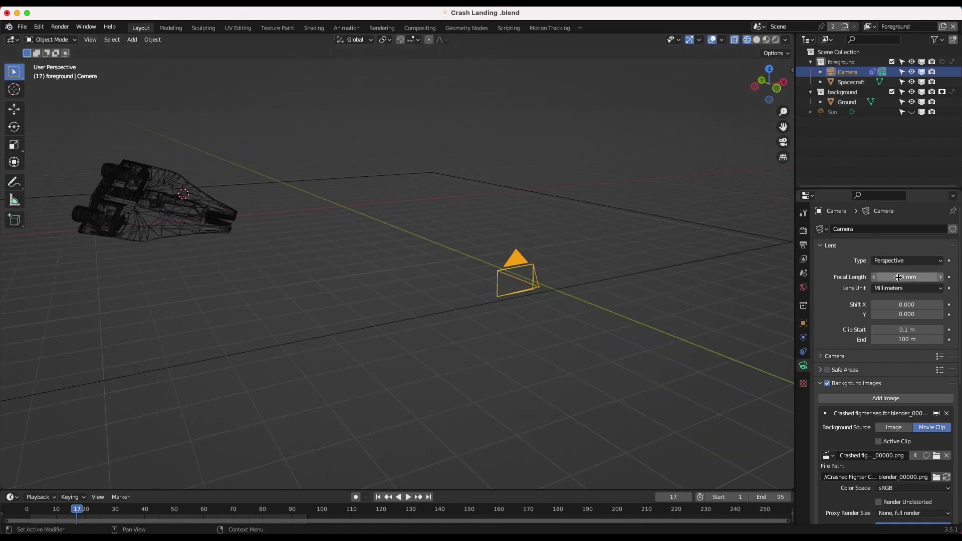
click(91, 40)
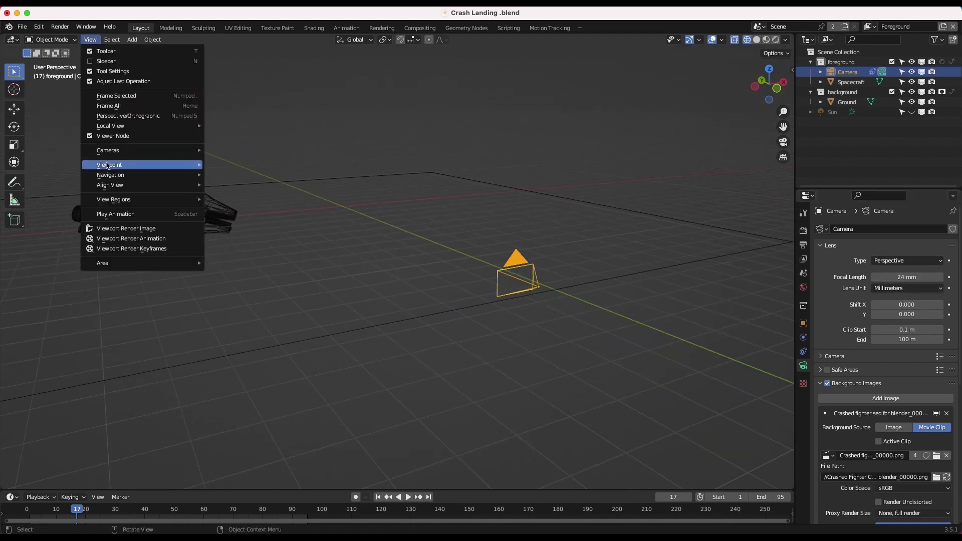
mouse_move(191, 161)
click(225, 168)
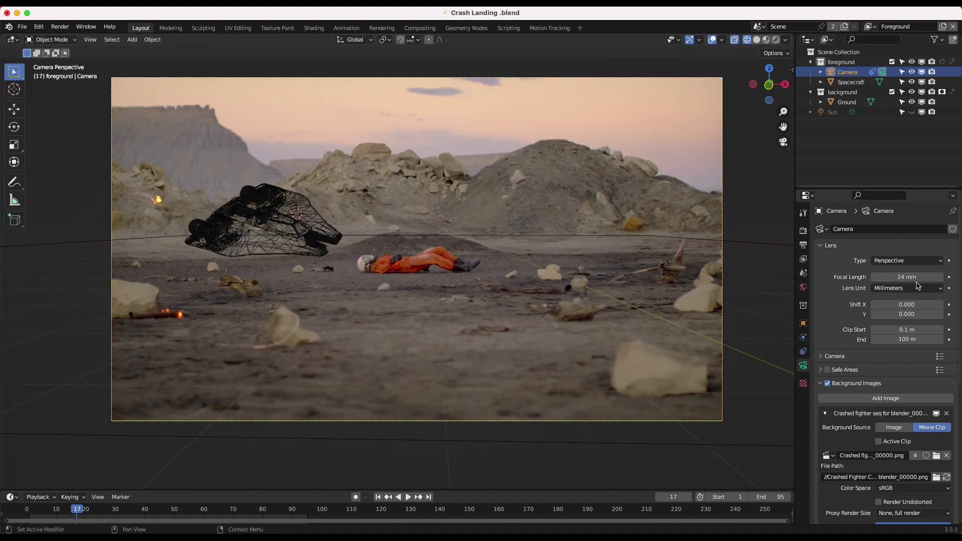
key(shift+z)
key(shift+z)
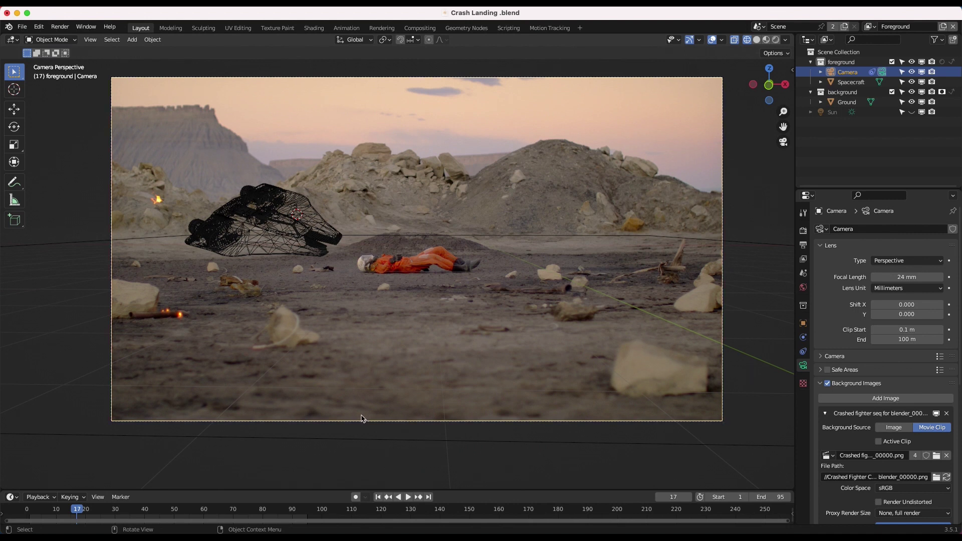
key(shift+z)
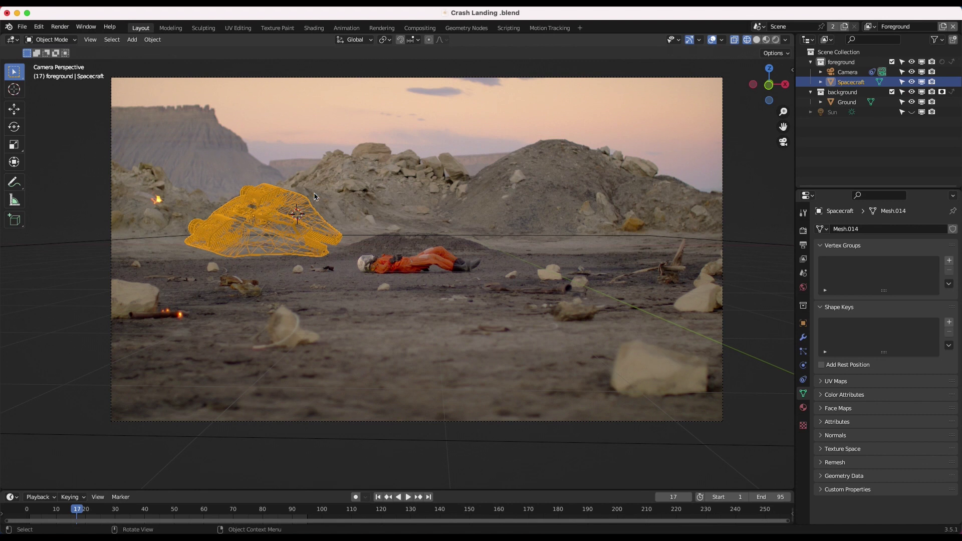
Check the World HDR settings and switch the viewport to live rendered shading.
key(shift+z)
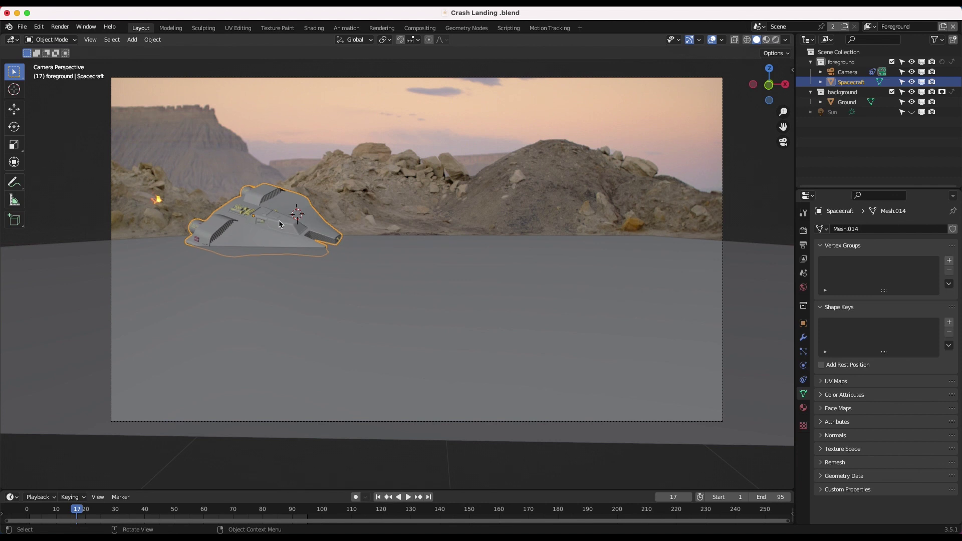
click(803, 287)
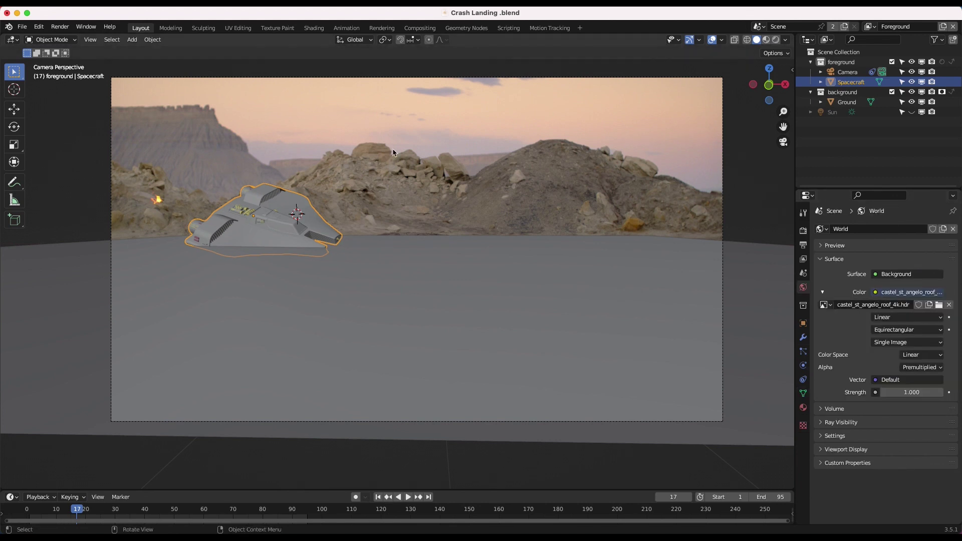
key(z)
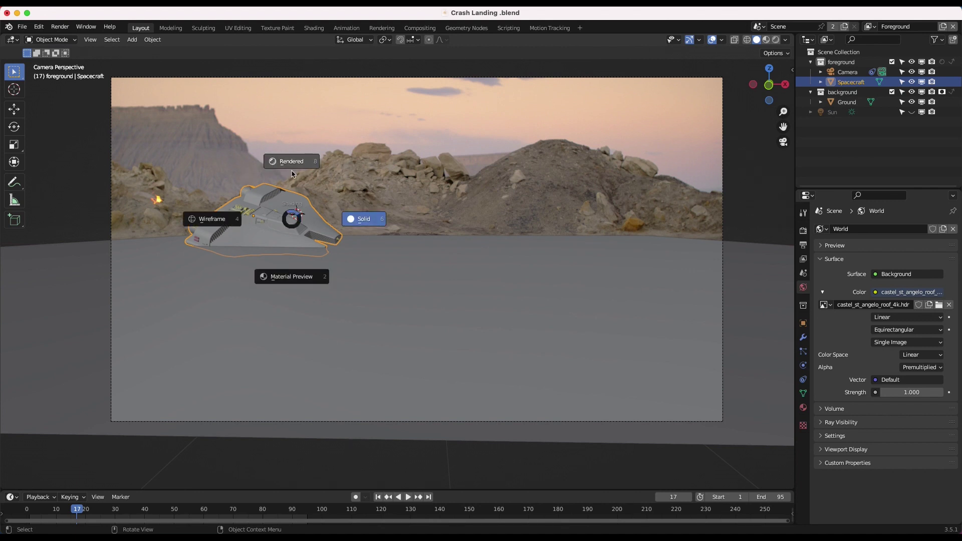
click(289, 167)
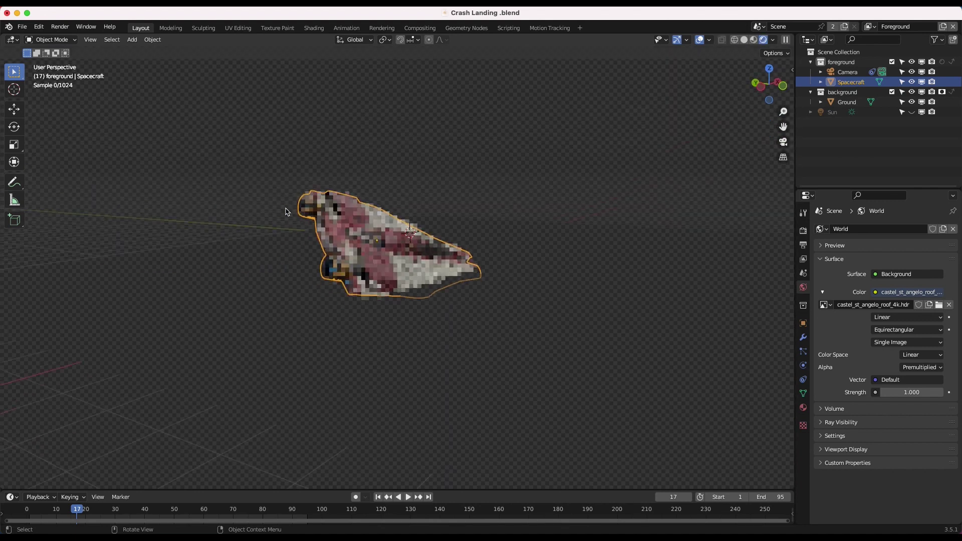
Toggle Film Transparent off to see the HDRI, return to camera view, then re-enable it.
click(803, 231)
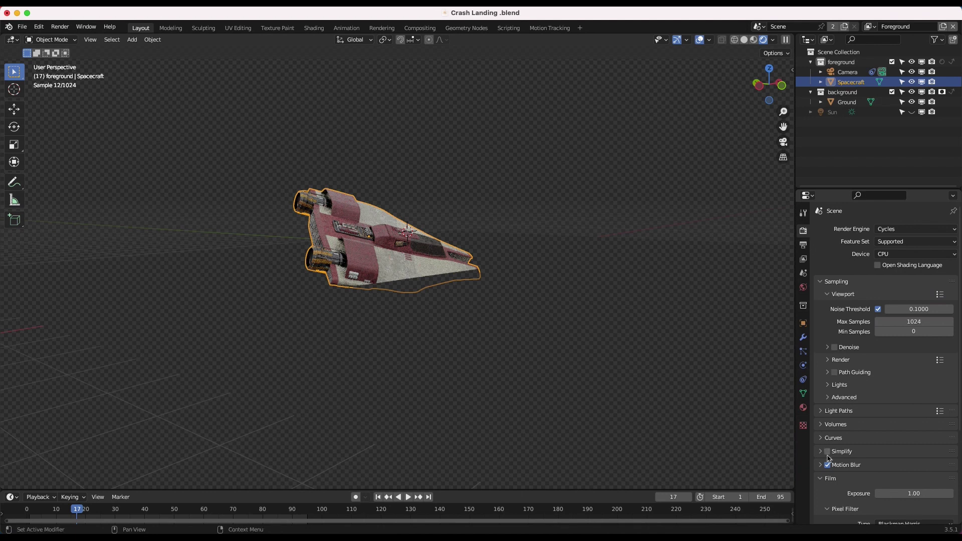
scroll(834, 430, down, 6)
click(834, 439)
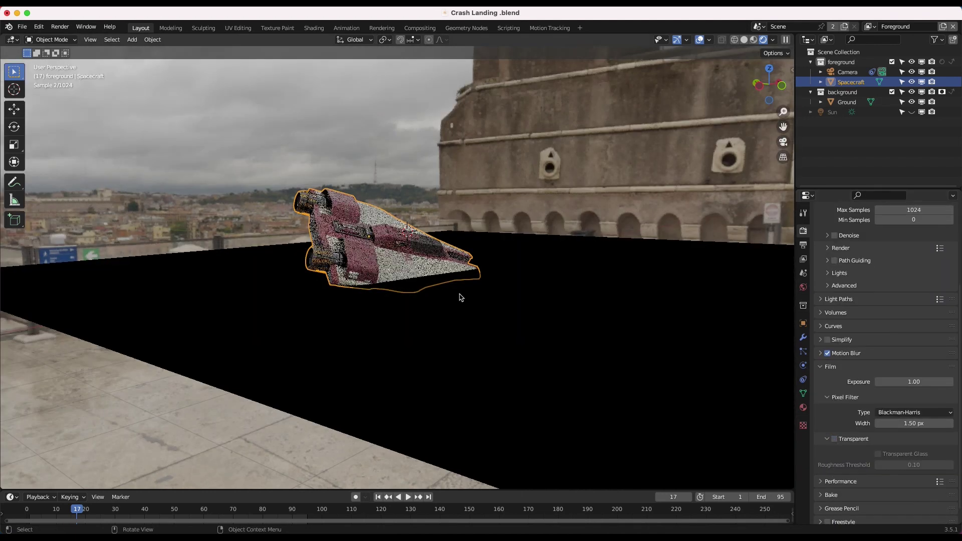
scroll(461, 298, left, 5)
scroll(461, 298, left, 10)
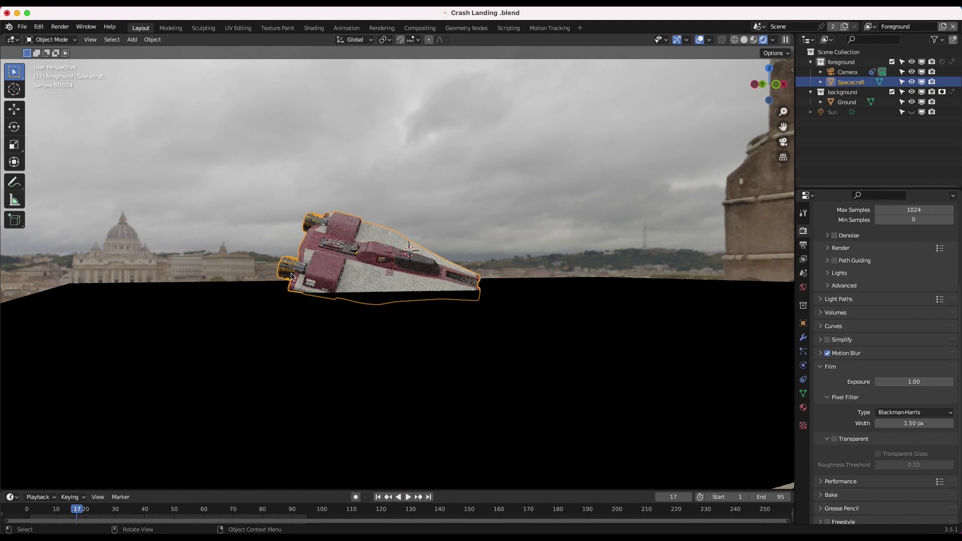
key(KP_0)
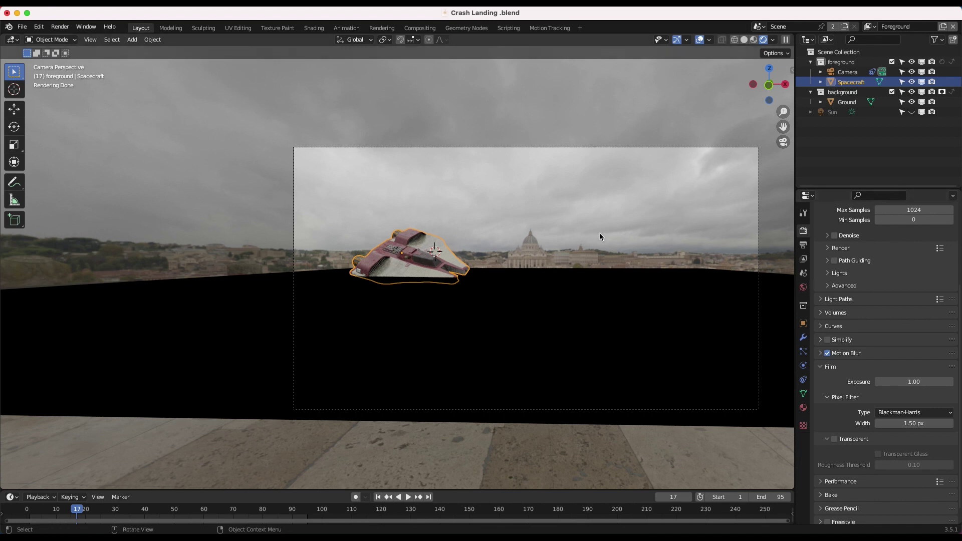
click(834, 439)
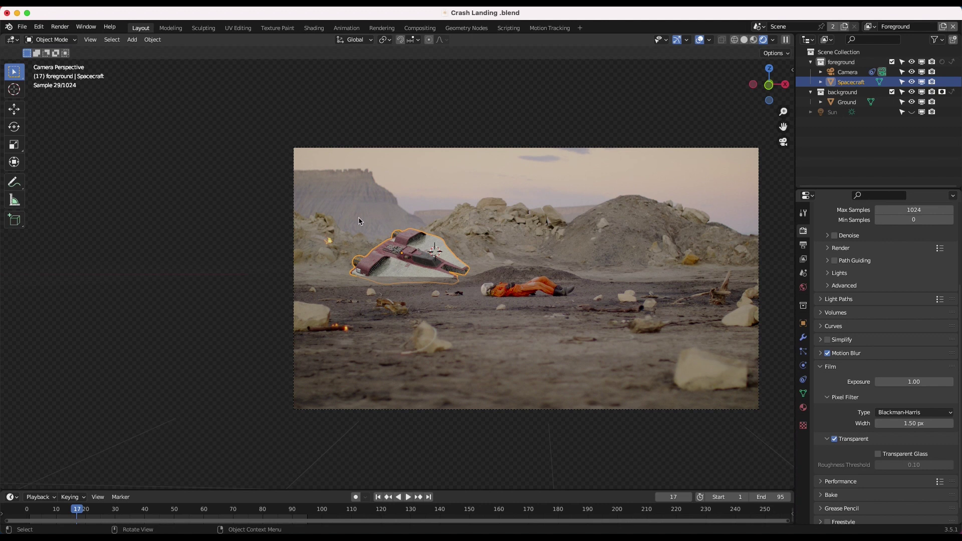
Turn off Holdout for the Ground collection and object visibility, then reselect the Spacecraft.
click(897, 102)
click(912, 102)
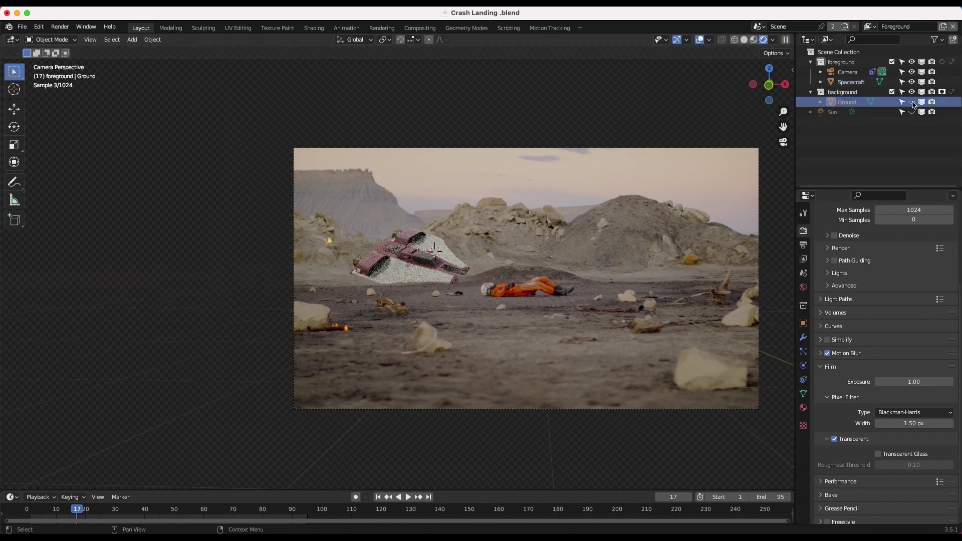
click(912, 102)
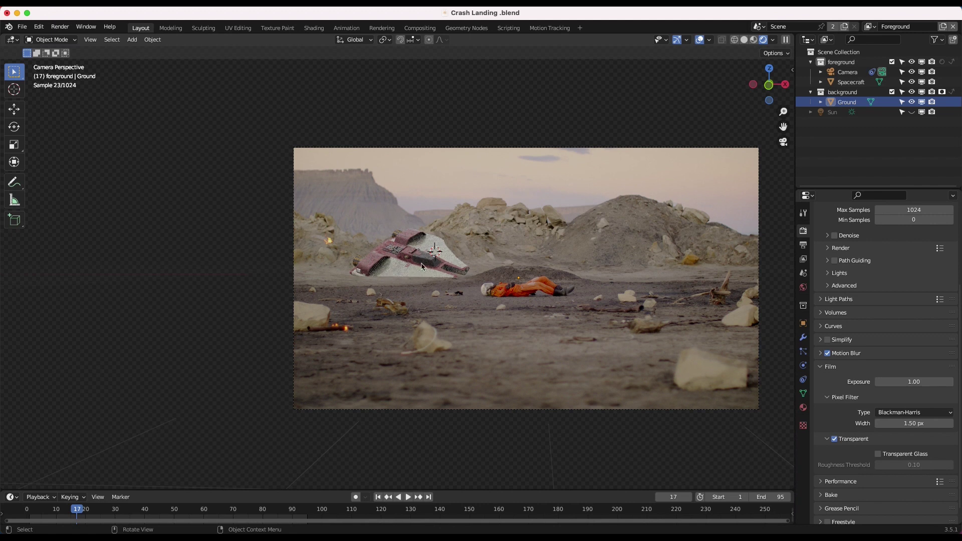
click(847, 102)
click(803, 407)
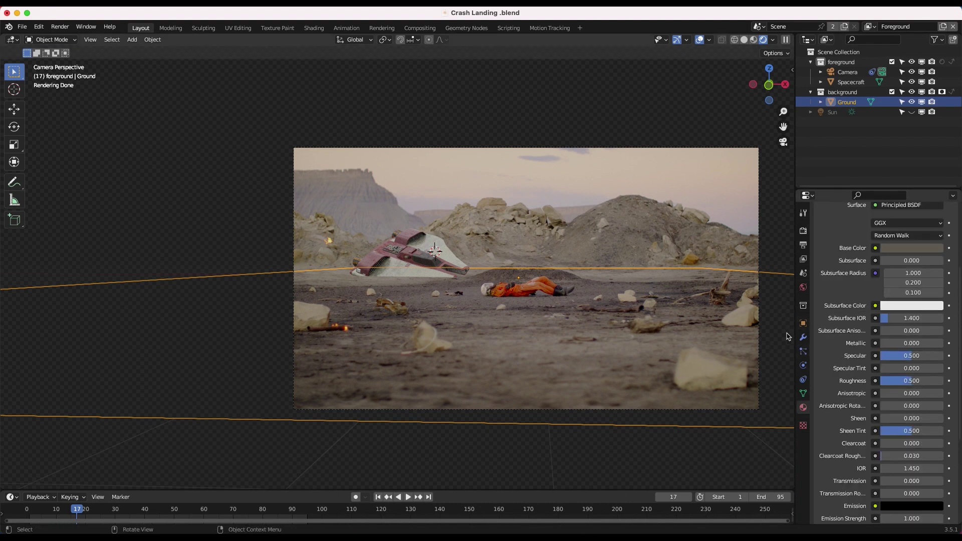
scroll(907, 253, up, 3)
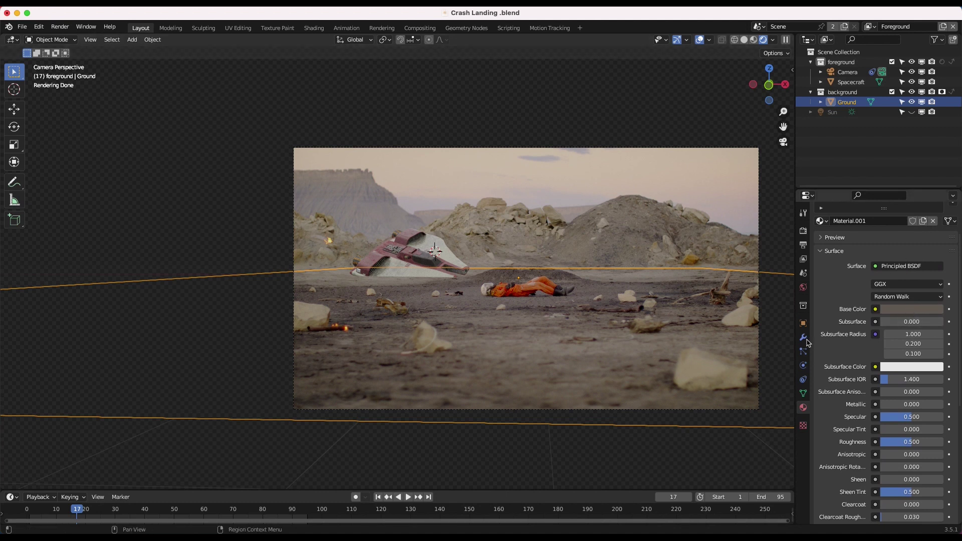
click(942, 92)
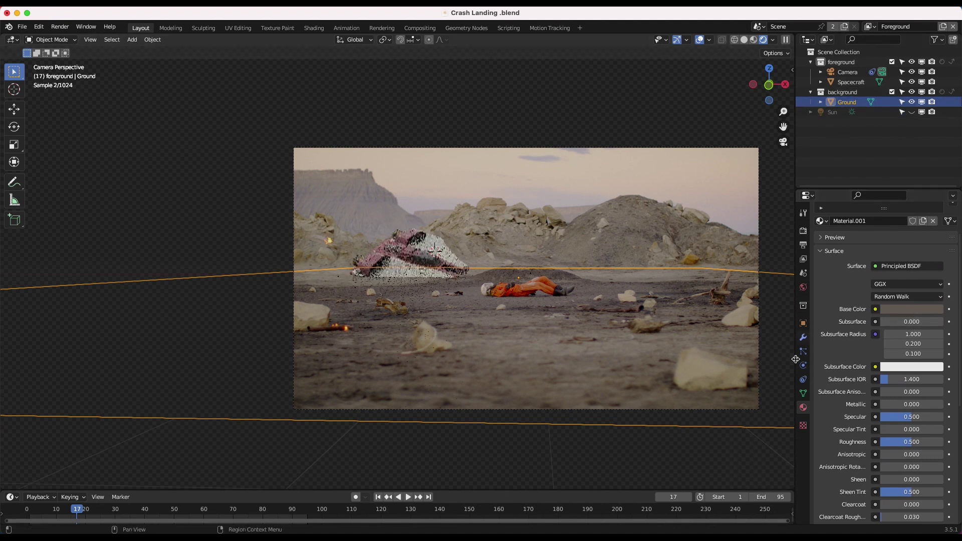
click(804, 324)
click(875, 396)
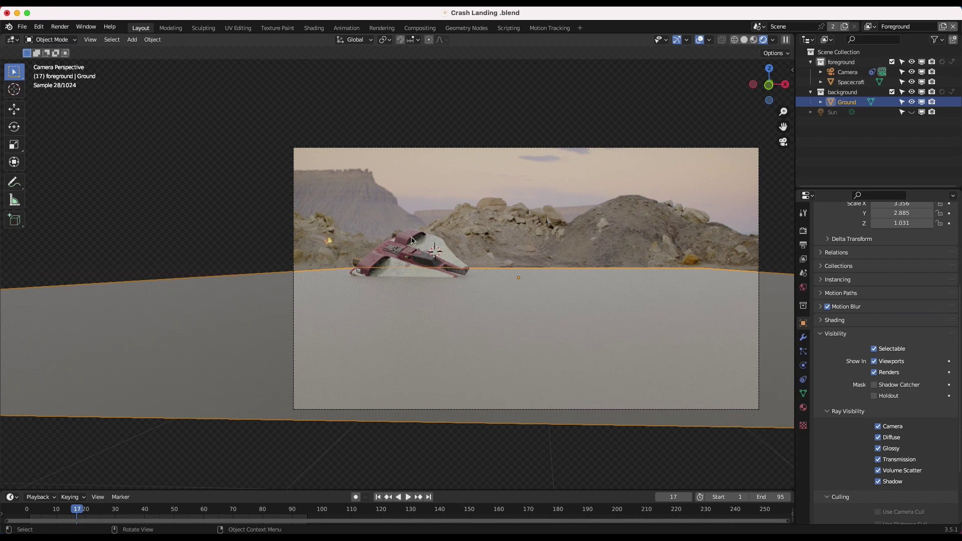
click(395, 235)
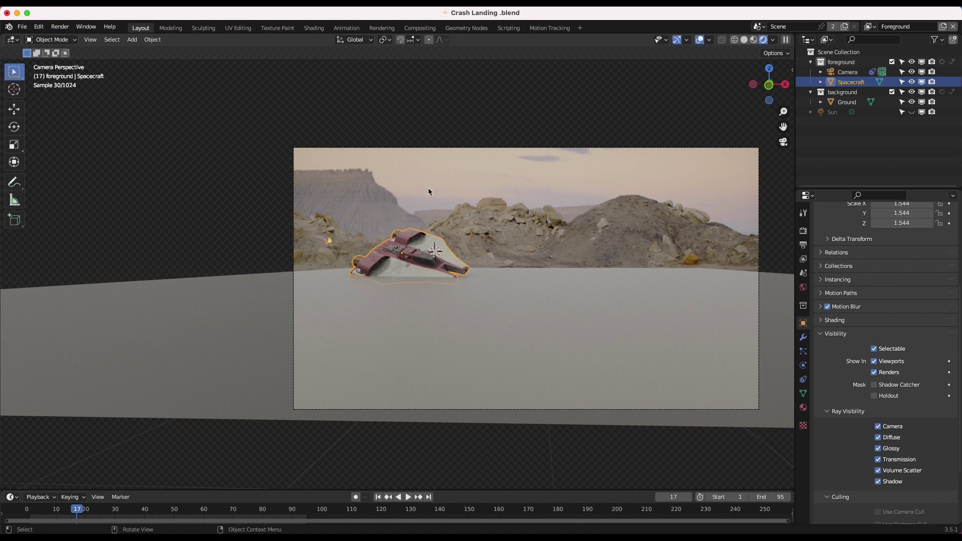
Isolate the spaceship and enable the Ambient Occlusion pass on the Foreground view layer.
key(KP_Divide)
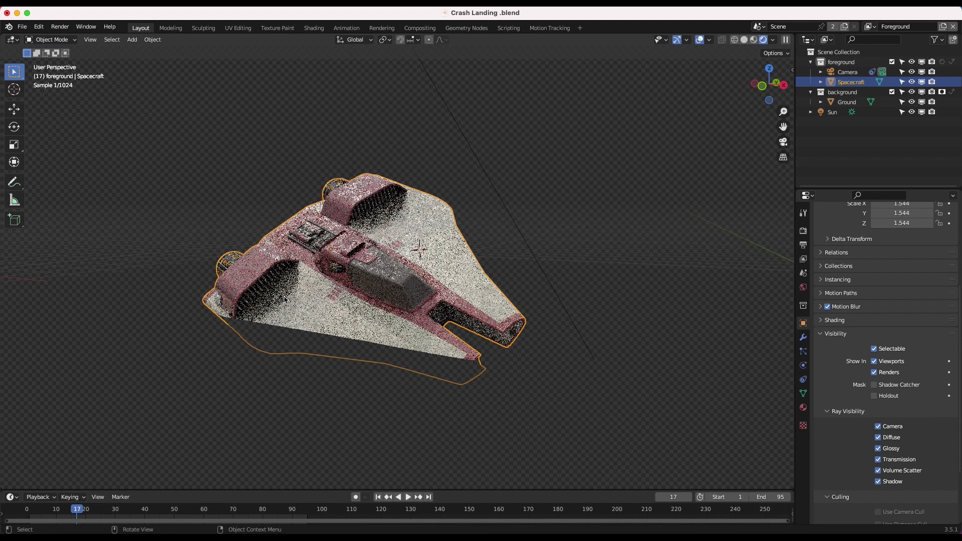
click(869, 27)
click(797, 42)
click(803, 259)
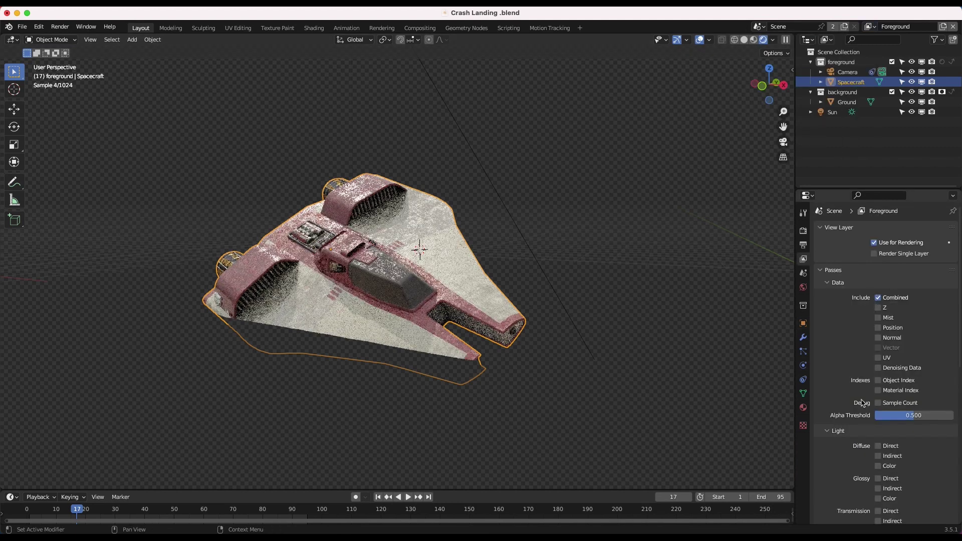
scroll(863, 403, down, 10)
click(880, 351)
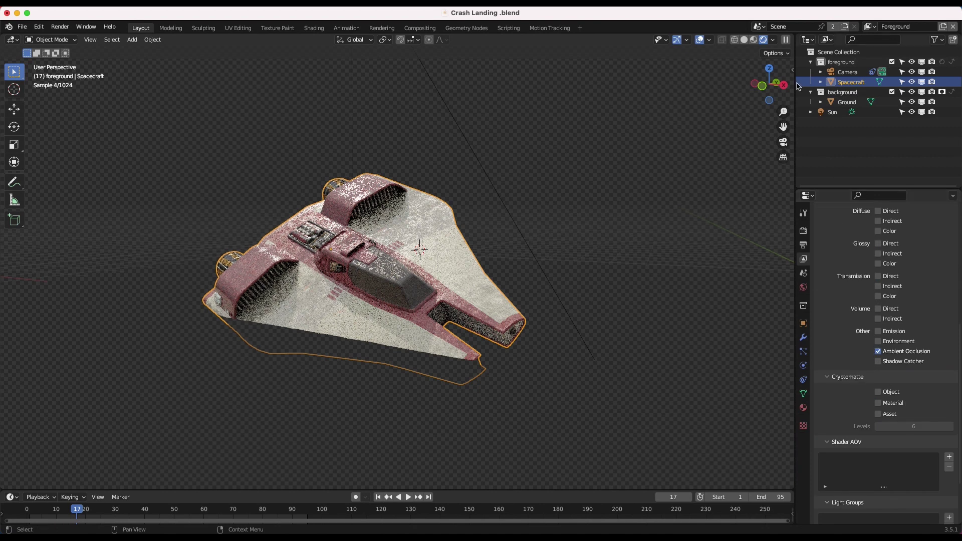
Switch to the Background view layer, then quit Blender.
click(868, 27)
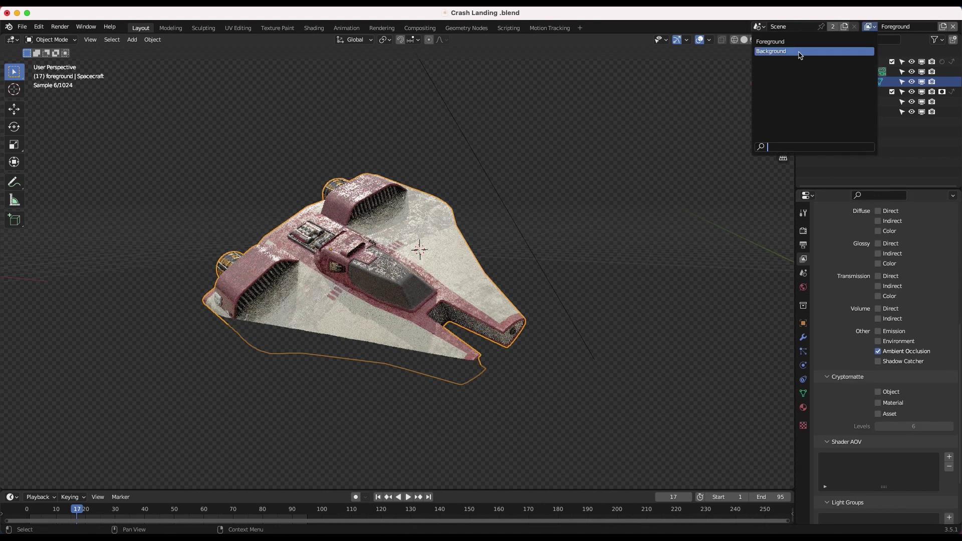
click(800, 52)
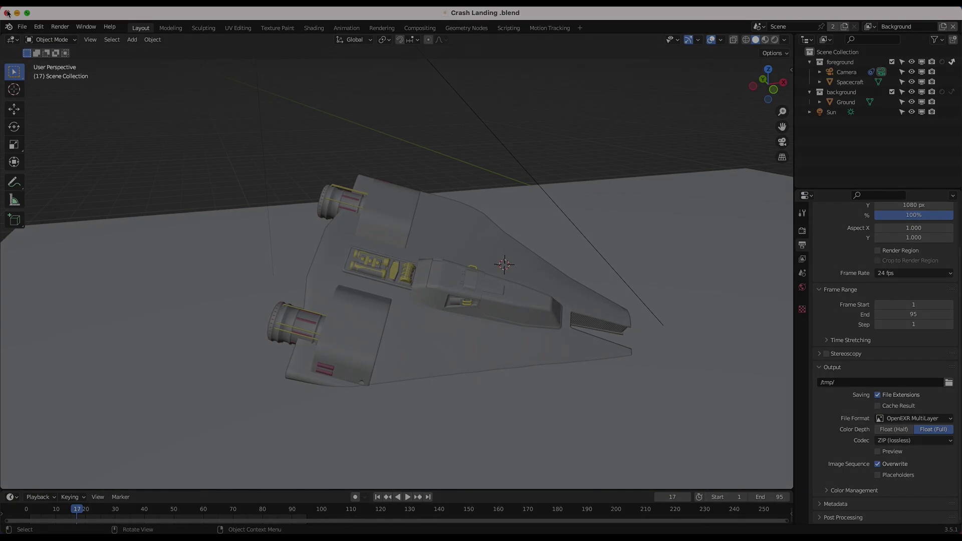
click(8, 12)
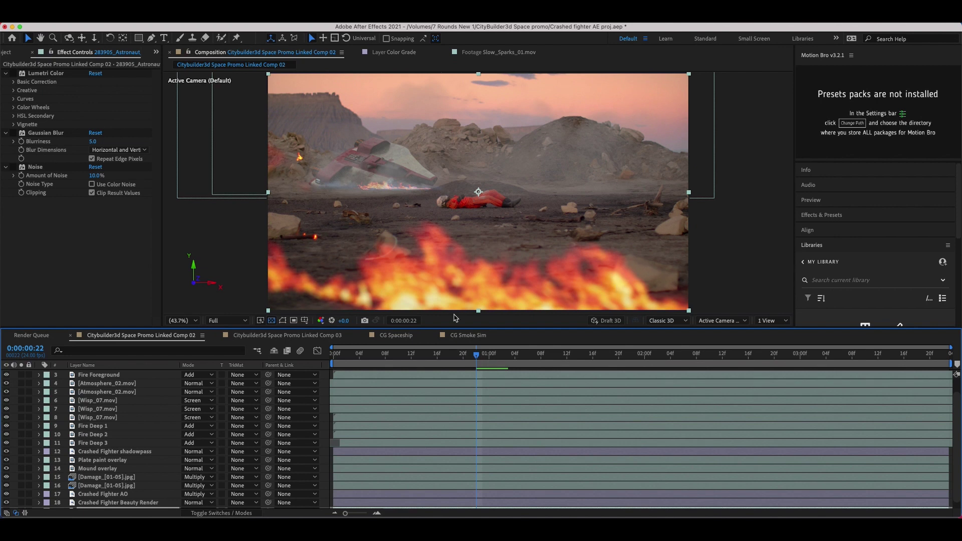
Hide layers 3–16 (fire, atmosphere, overlays, damage), keeping the Crashed Fighter Beauty Render visible.
scroll(75, 435, down, 2)
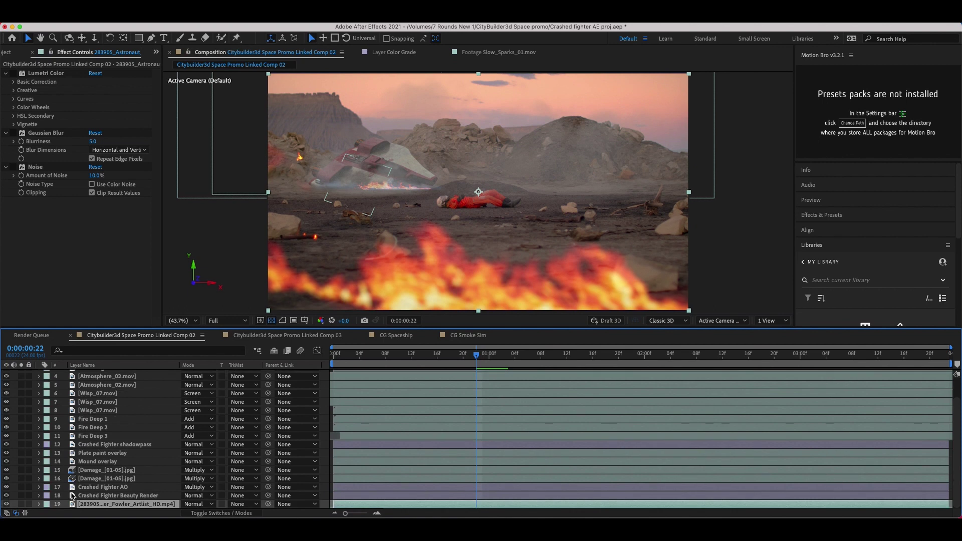
scroll(75, 471, up, 3)
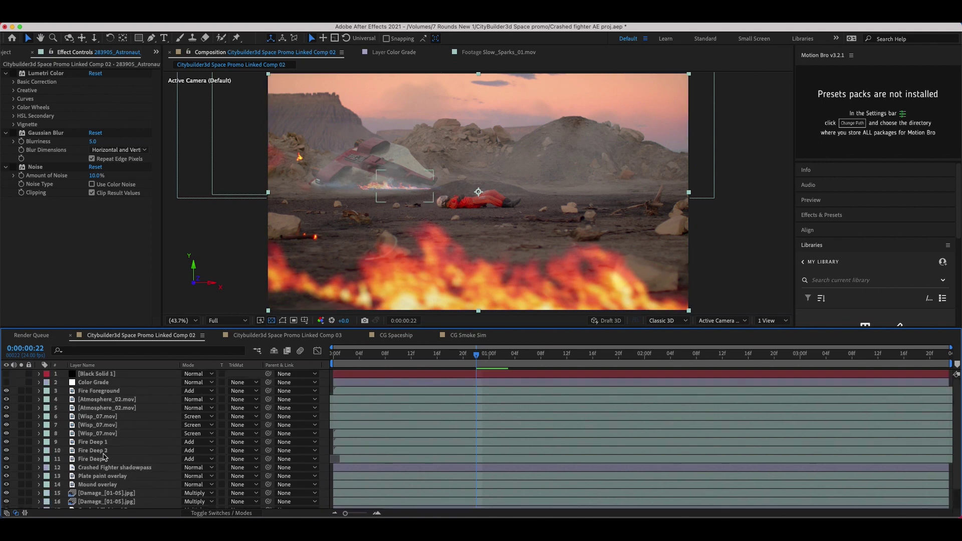
drag(6, 391, 6, 501)
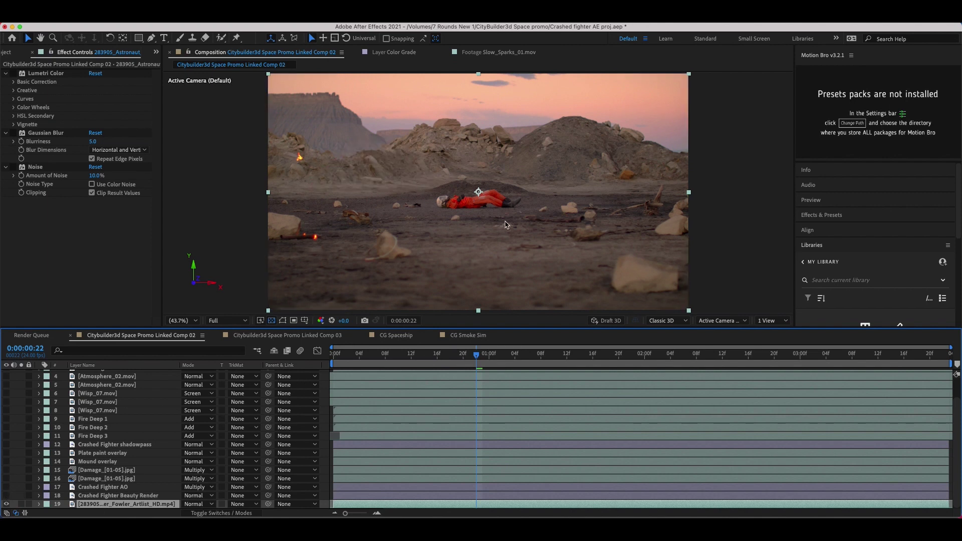
key(super+z)
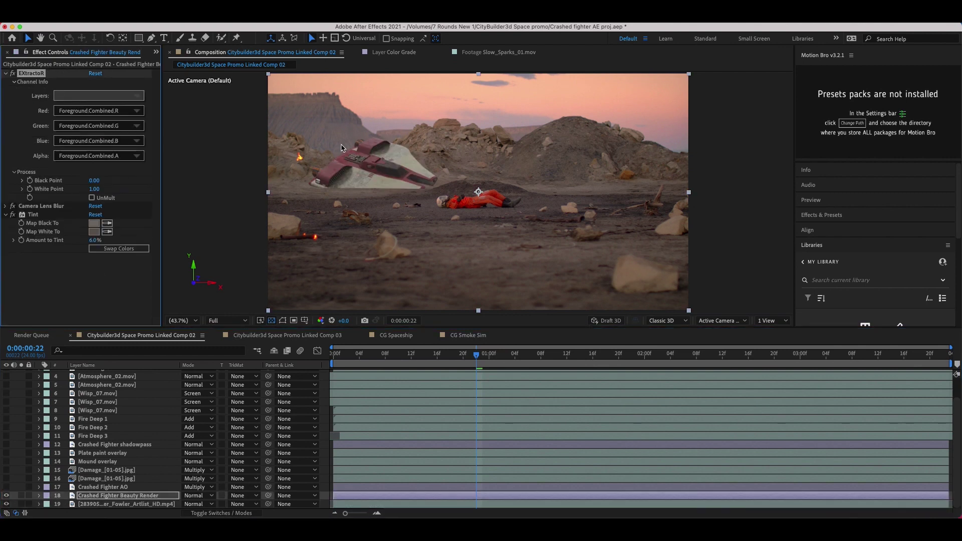
Expand the beauty render's Camera Lens Blur (radius 0.8) and select its Tint effect.
scroll(358, 153, up, 3)
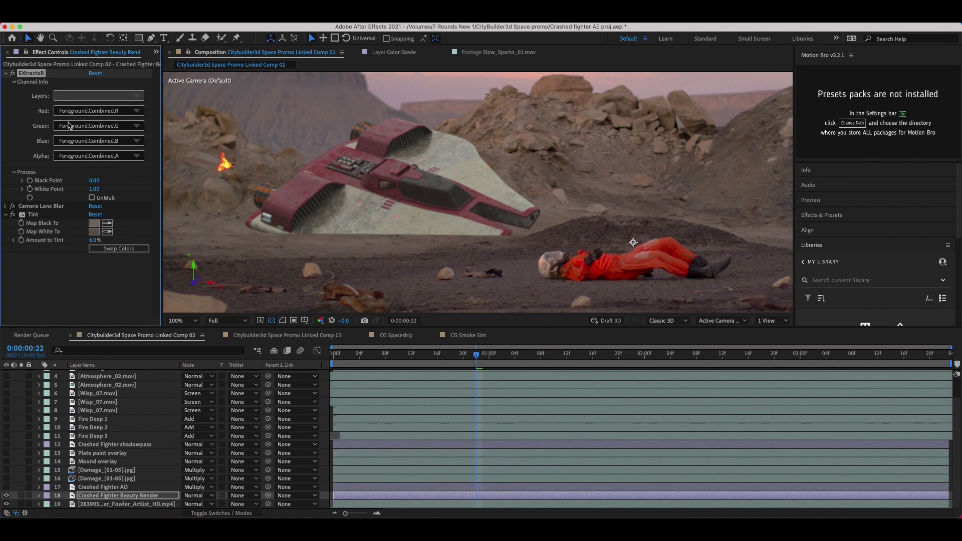
click(5, 206)
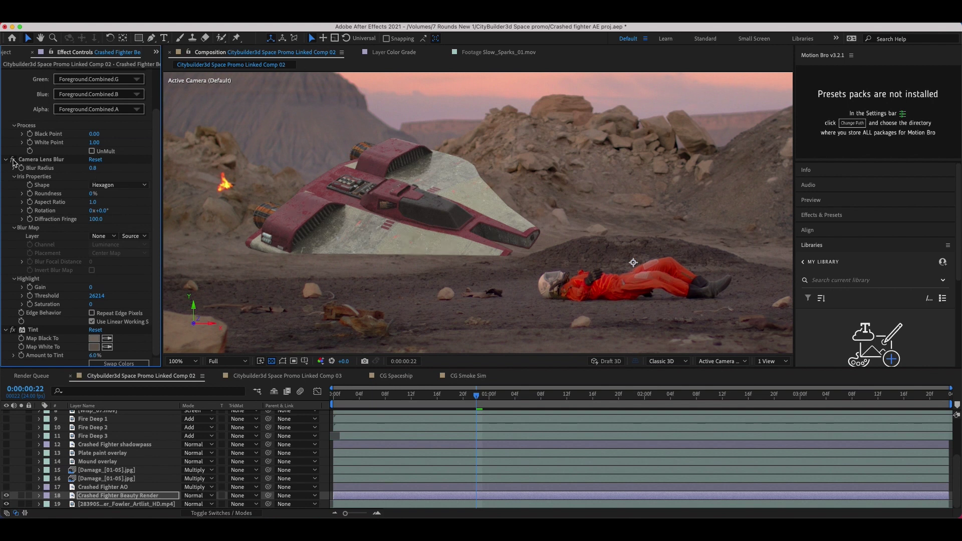
scroll(22, 306, down, 1)
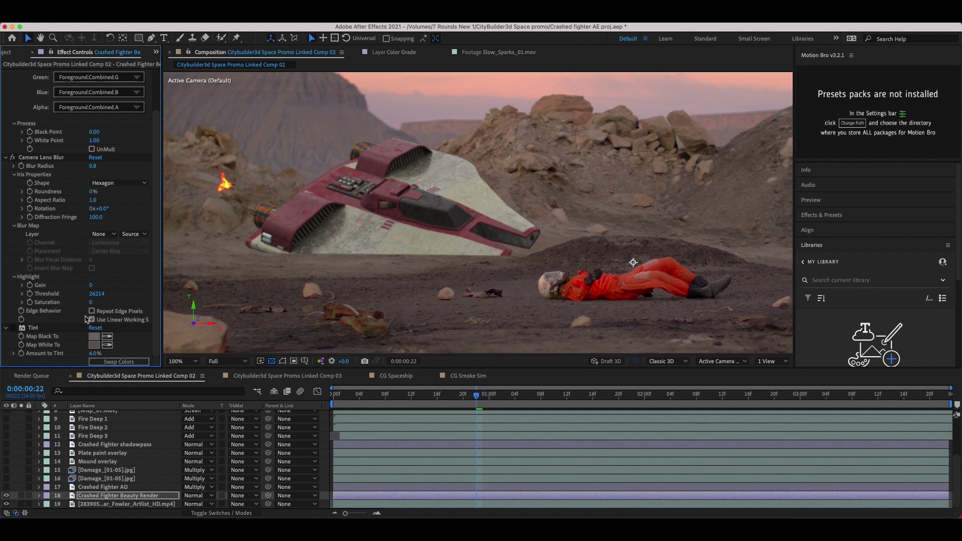
click(33, 328)
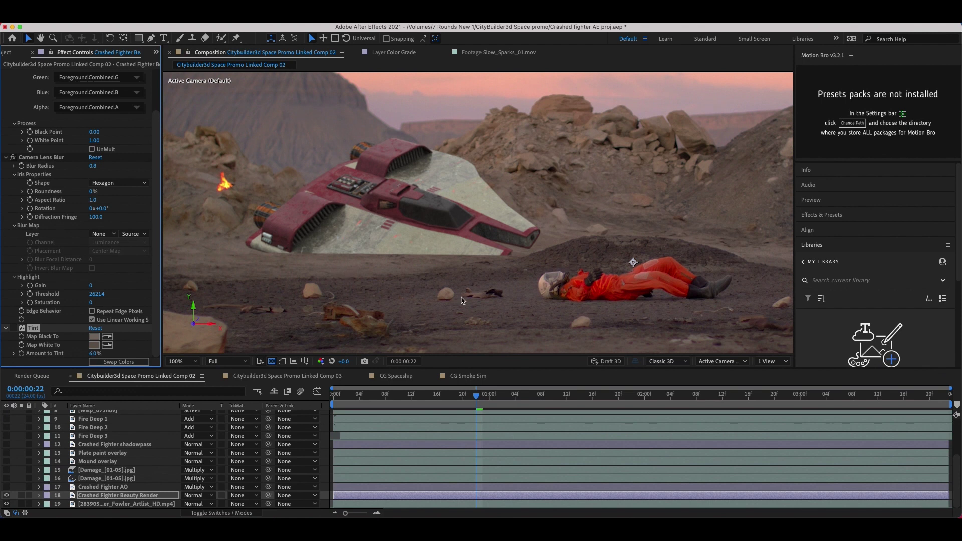
Set the Tint amount to 8% and toggle the effect on and off to compare.
click(12, 328)
drag(95, 353, 494, 316)
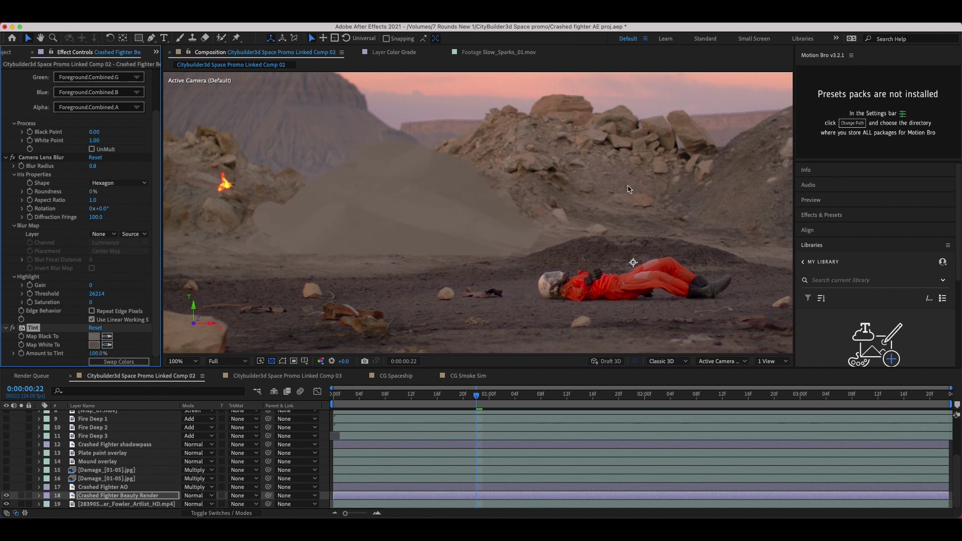
drag(95, 353, 55, 358)
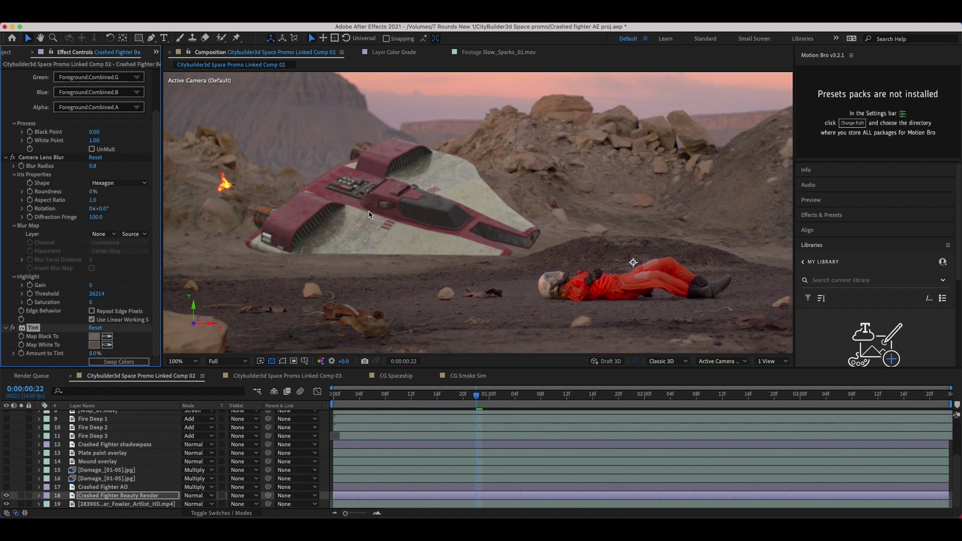
click(13, 328)
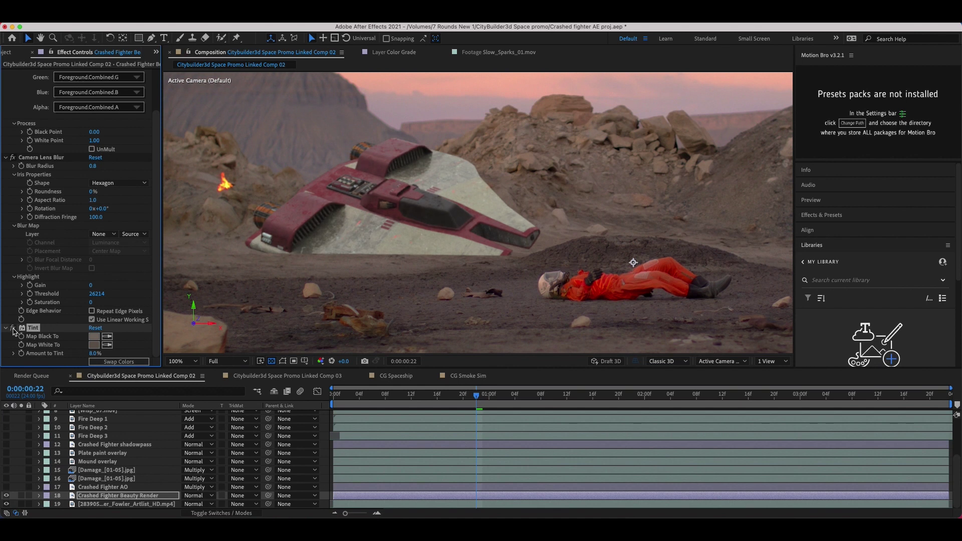
click(13, 329)
click(13, 329)
click(13, 330)
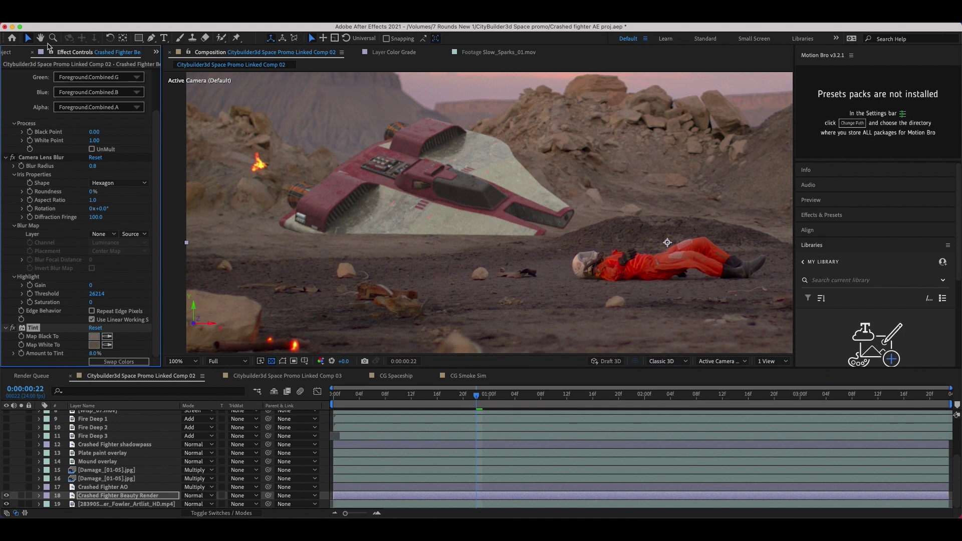
Pan the composition view to reframe the ship and select the Crashed Fighter AO layer.
key(h)
drag(685, 192, 687, 210)
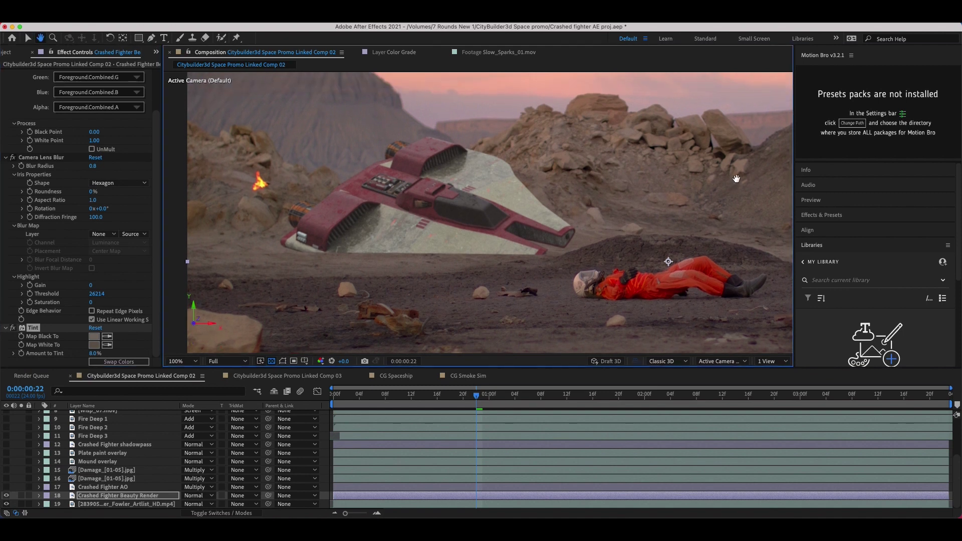
click(28, 38)
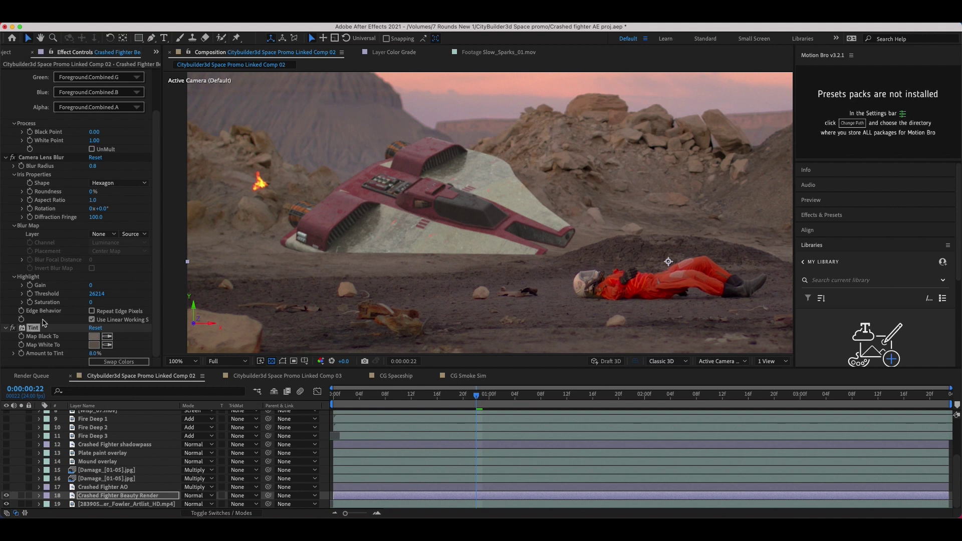
click(7, 489)
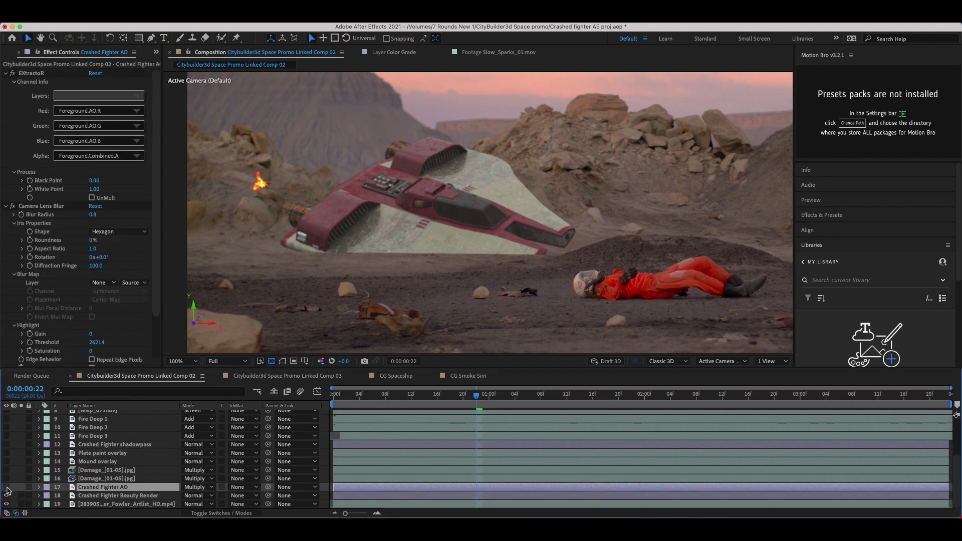
Show and solo the Crashed Fighter AO layer, set its opacity to 41%, then unsolo it.
click(7, 488)
click(21, 488)
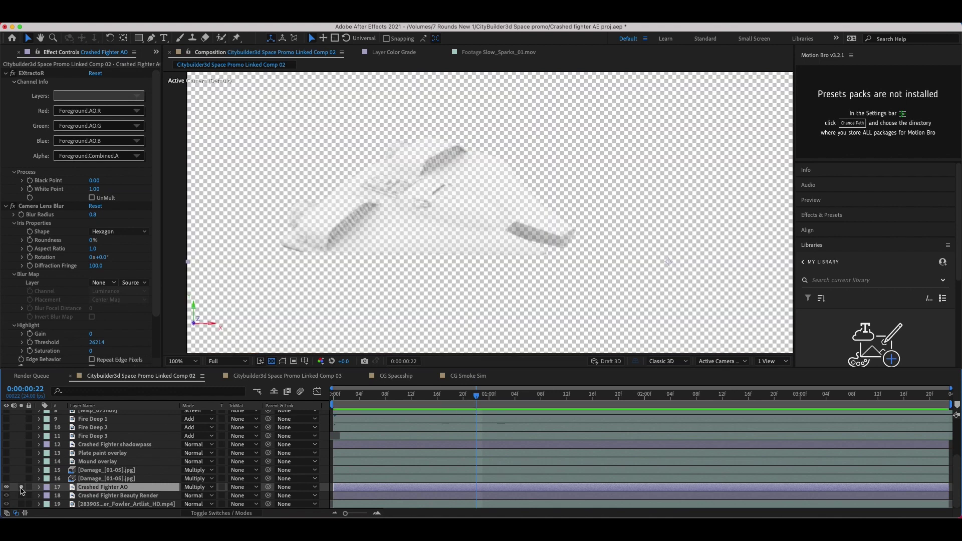
click(39, 487)
scroll(165, 430, down, 1)
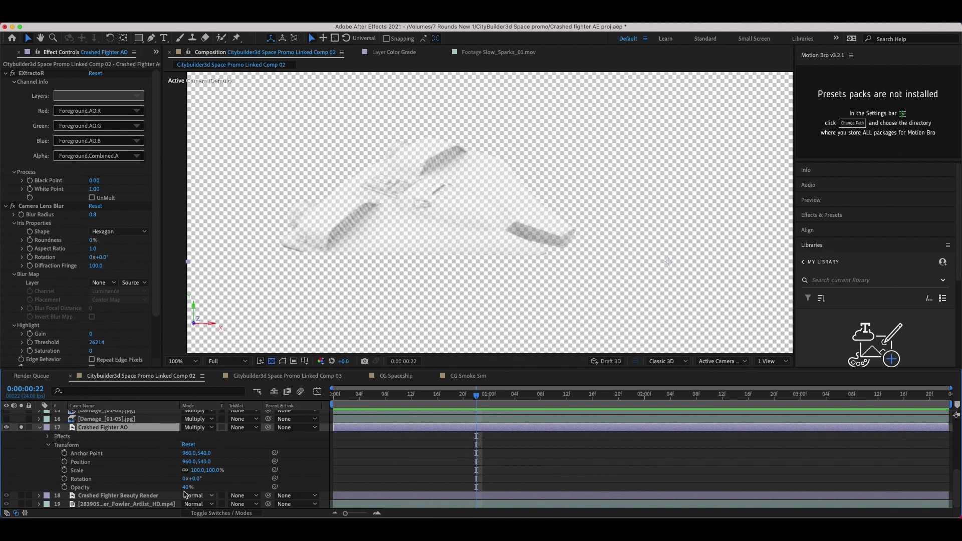
drag(258, 466, 450, 162)
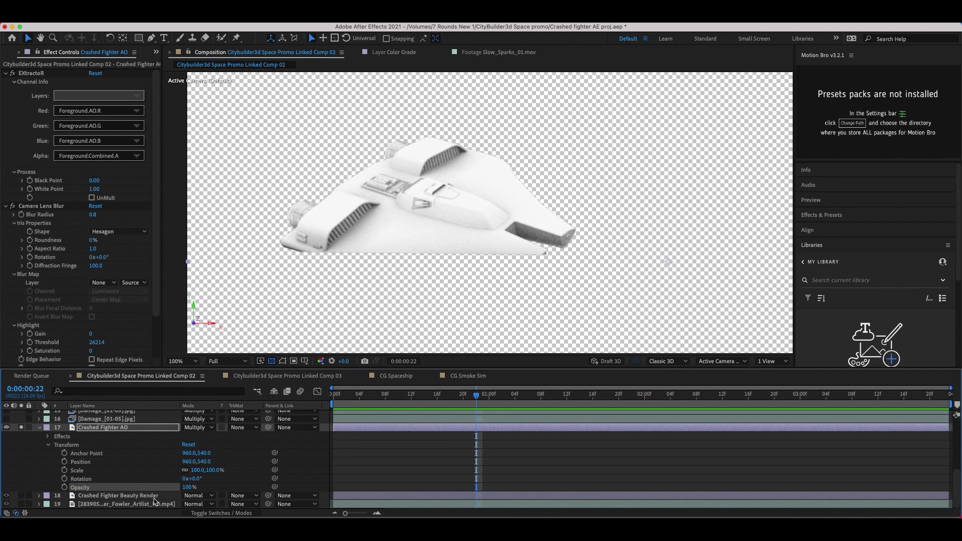
drag(188, 489, 165, 489)
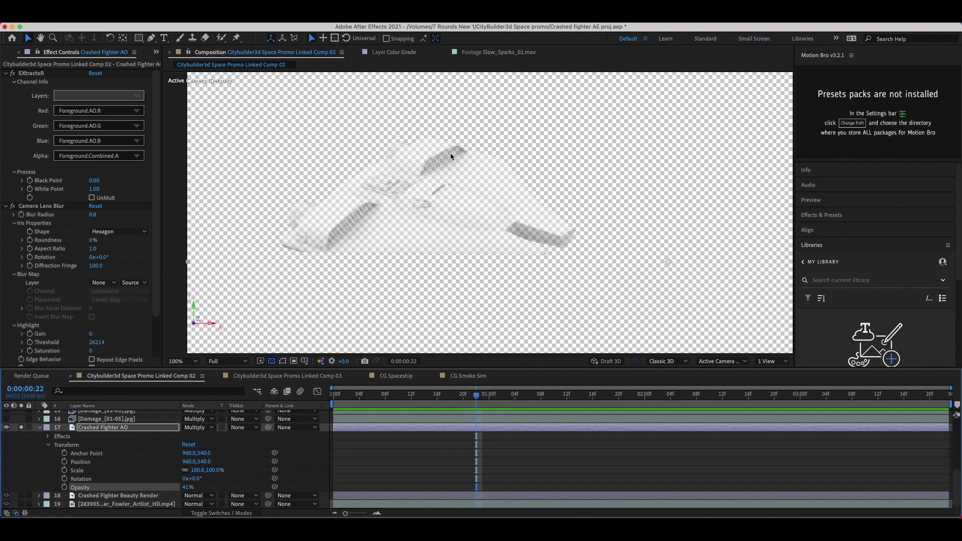
click(21, 427)
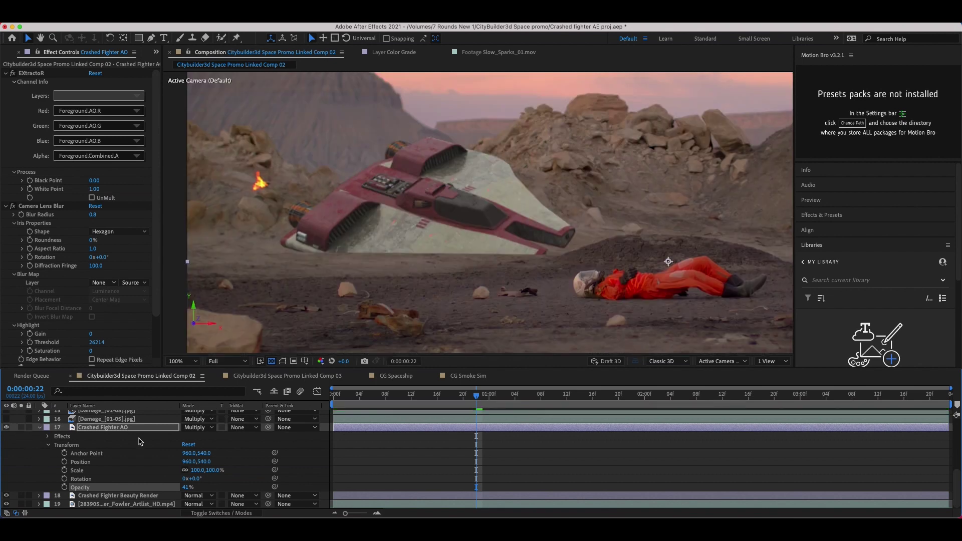
Make layers 15 and 16 (Damage_[01-05].jpg) visible to add scorch marks to the hull.
key(ctrl+grave)
click(117, 478)
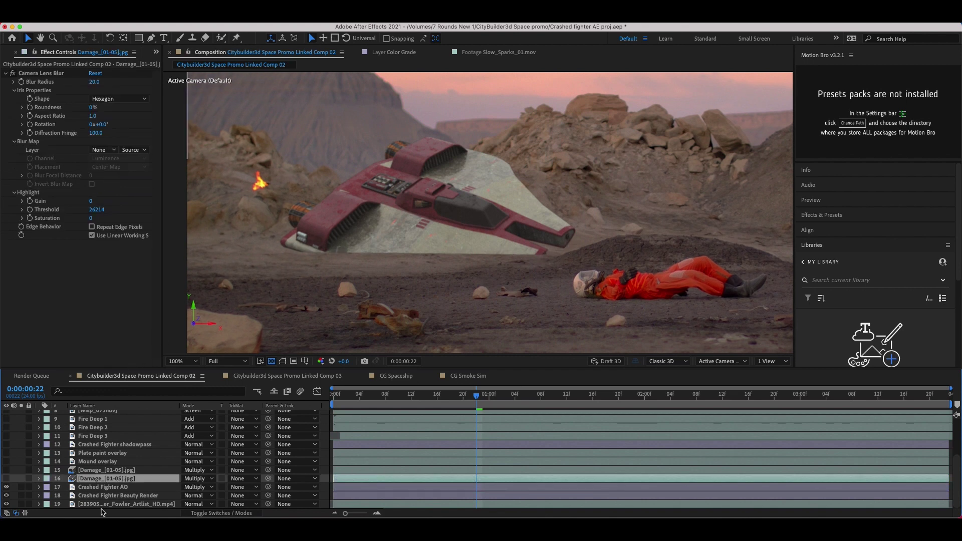
click(7, 479)
click(7, 470)
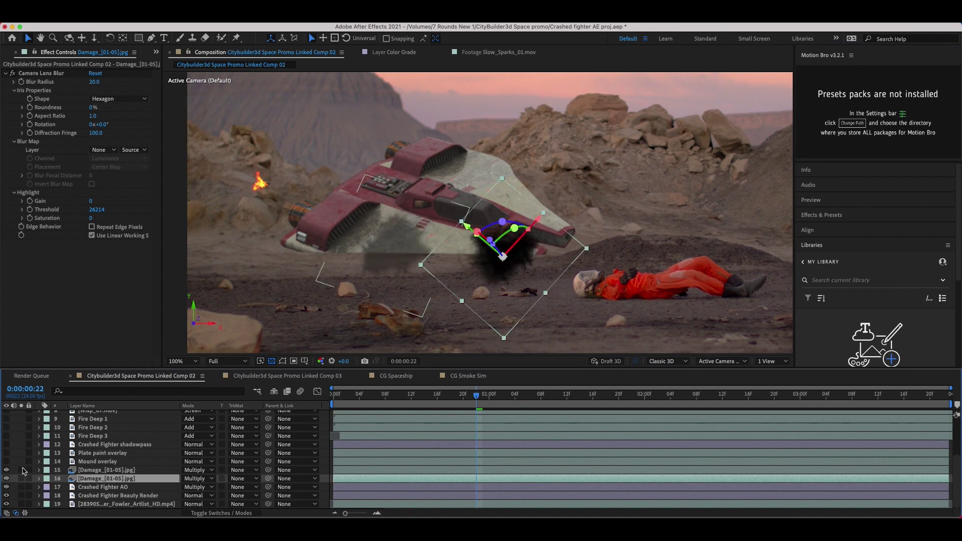
click(546, 261)
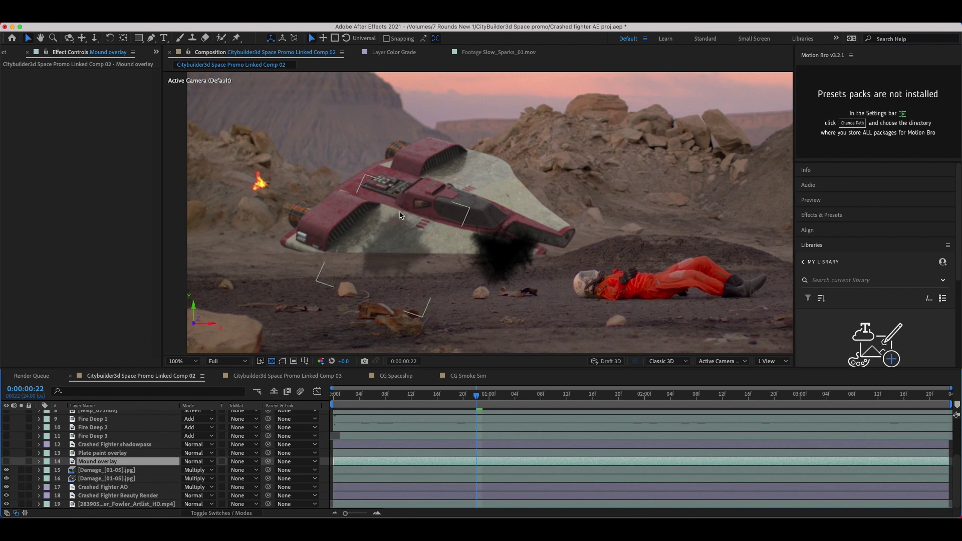
key(ctrl+Down)
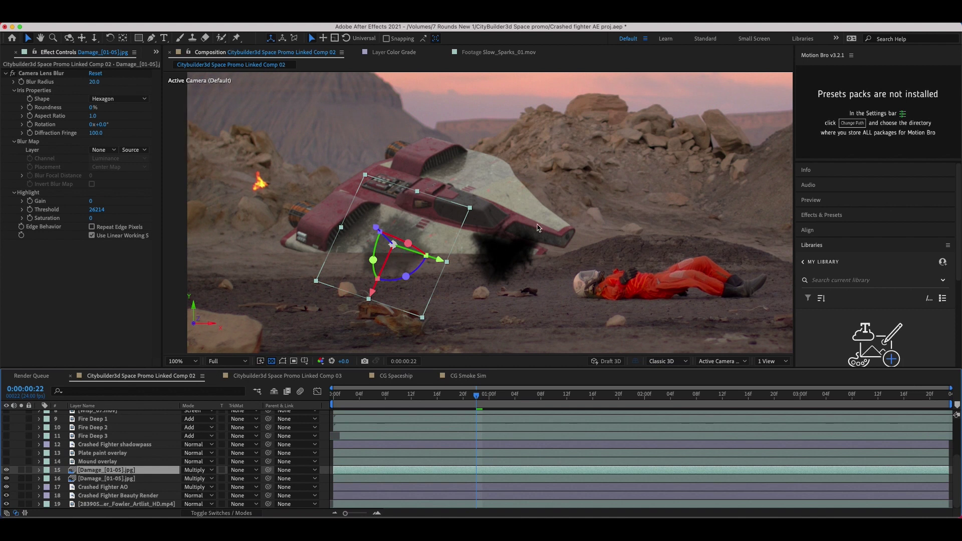
Compare the Mound overlay on and off, then solo it with Plate paint and the AO and beauty passes.
click(602, 174)
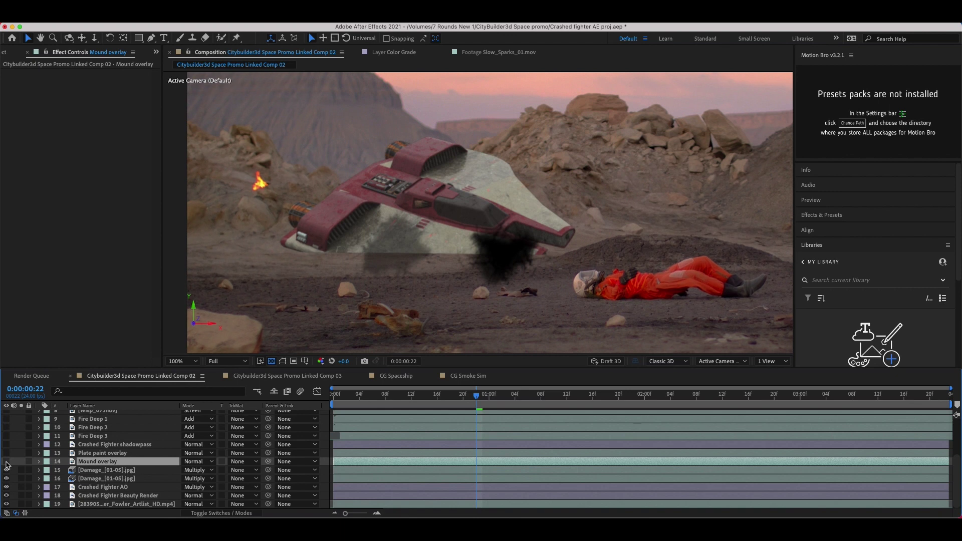
click(7, 461)
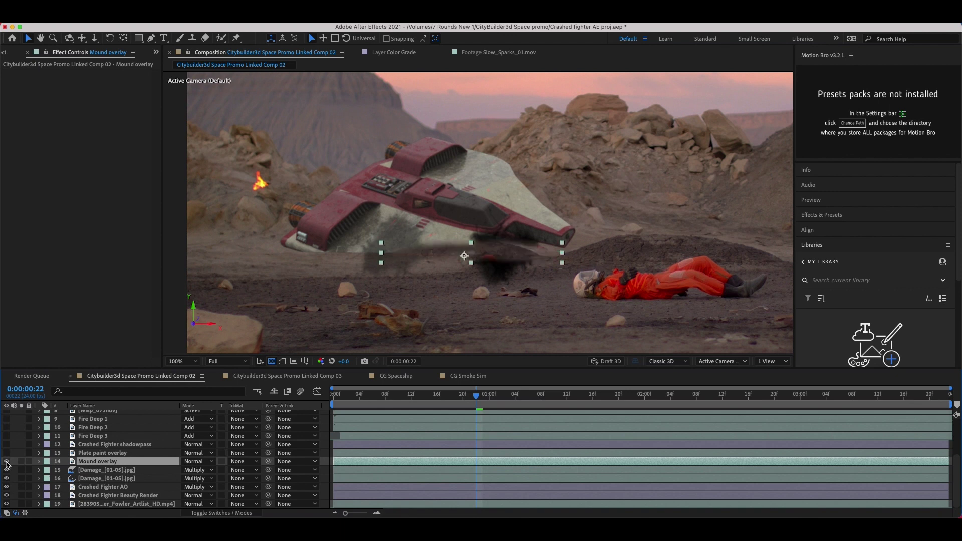
click(6, 456)
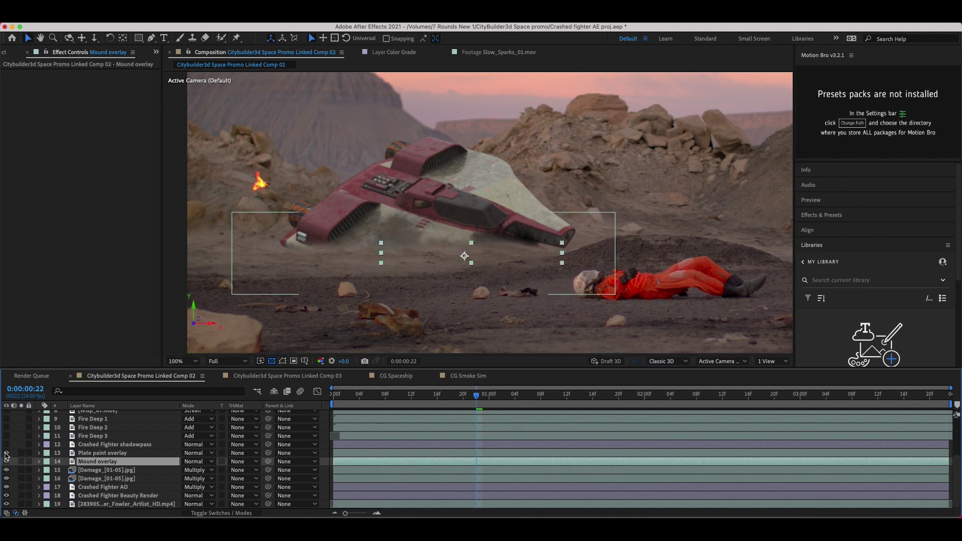
drag(21, 453, 21, 461)
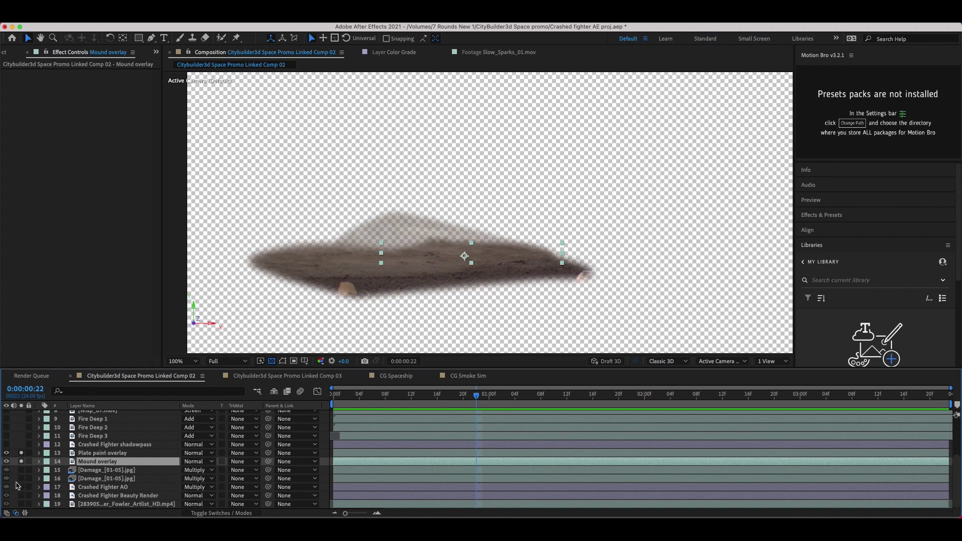
drag(21, 496, 21, 452)
drag(21, 496, 21, 487)
Hide the Mound overlay and damage layers again, then select the Crashed Fighter shadowpass layer.
drag(6, 454, 6, 462)
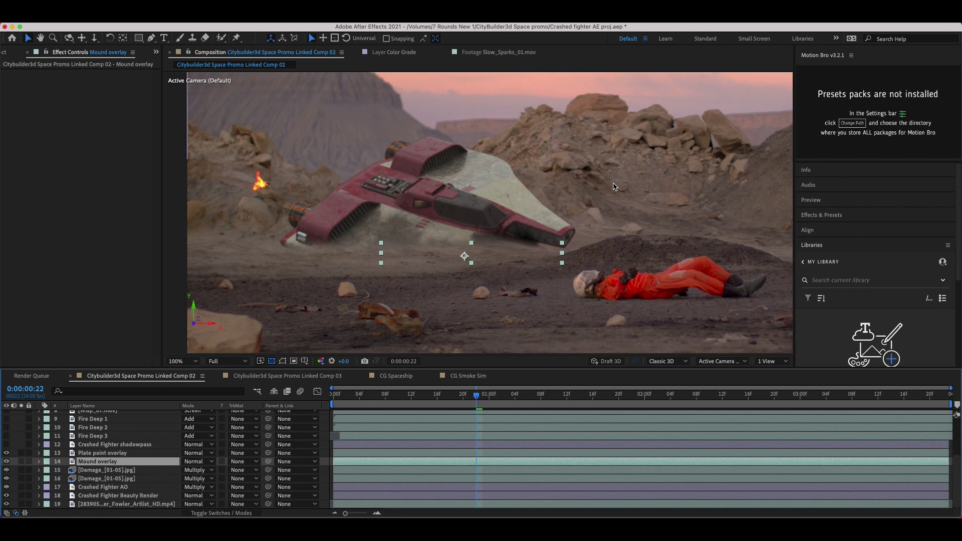
drag(6, 461, 7, 480)
click(115, 444)
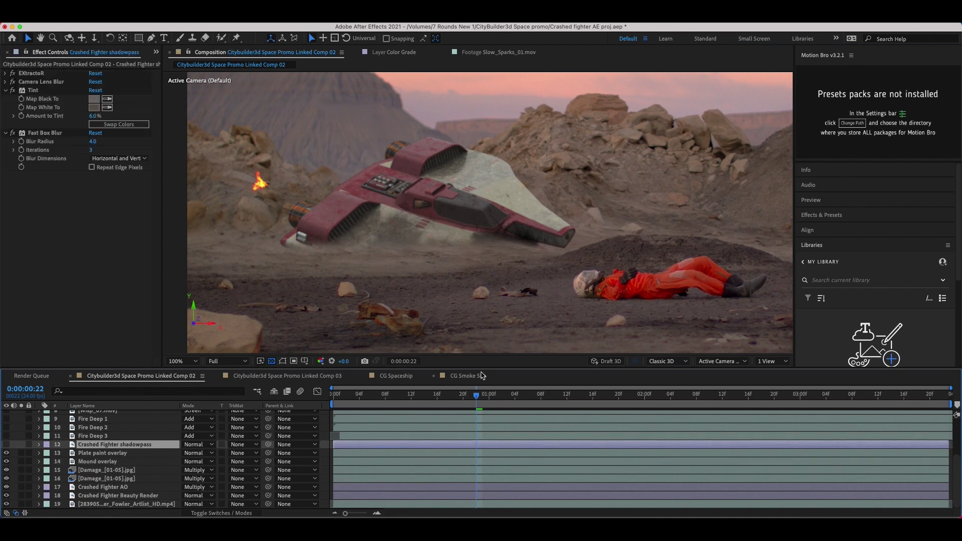
Turn on the Fire Deep 3, 2 and 1 flame layers beneath the ship.
scroll(125, 461, up, 3)
click(92, 461)
click(7, 462)
click(7, 462)
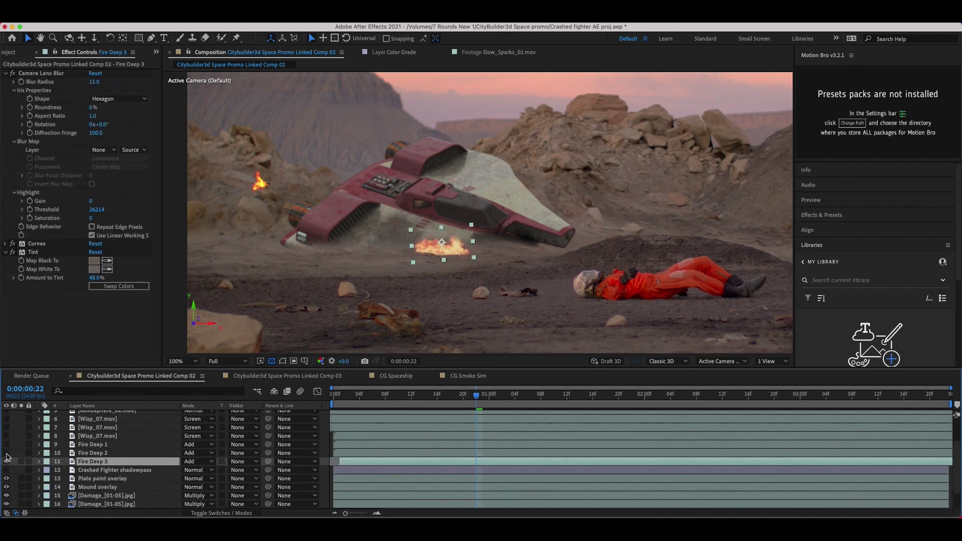
click(6, 453)
click(6, 444)
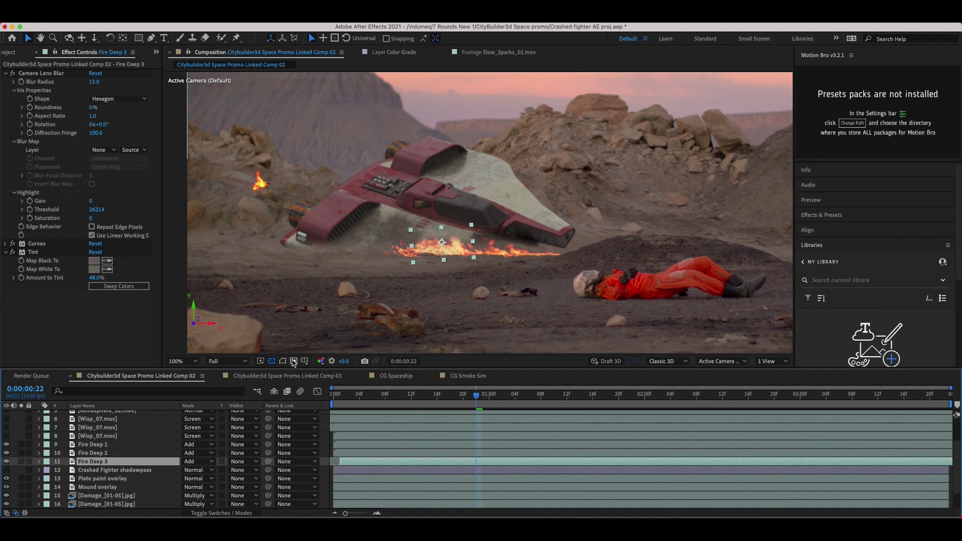
Draw a Region of Interest over the whole fire, then select Fire Deep 2 and 1.
click(294, 362)
drag(382, 234, 428, 259)
drag(435, 212, 566, 286)
key(super+z)
key(super+shift+z)
click(94, 452)
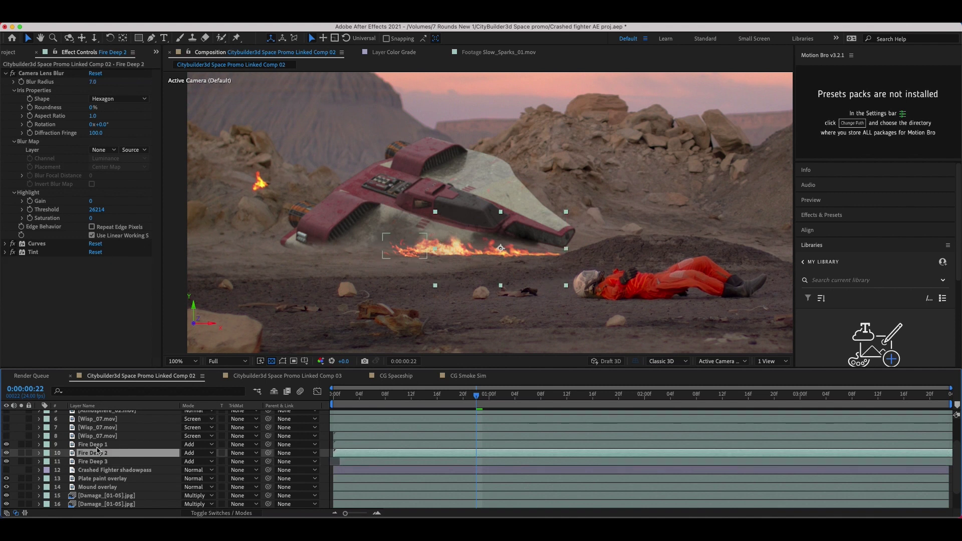
click(98, 445)
Toggle Curves on the Fire Deep 2 flame and reveal its 23% Tint settings.
click(39, 74)
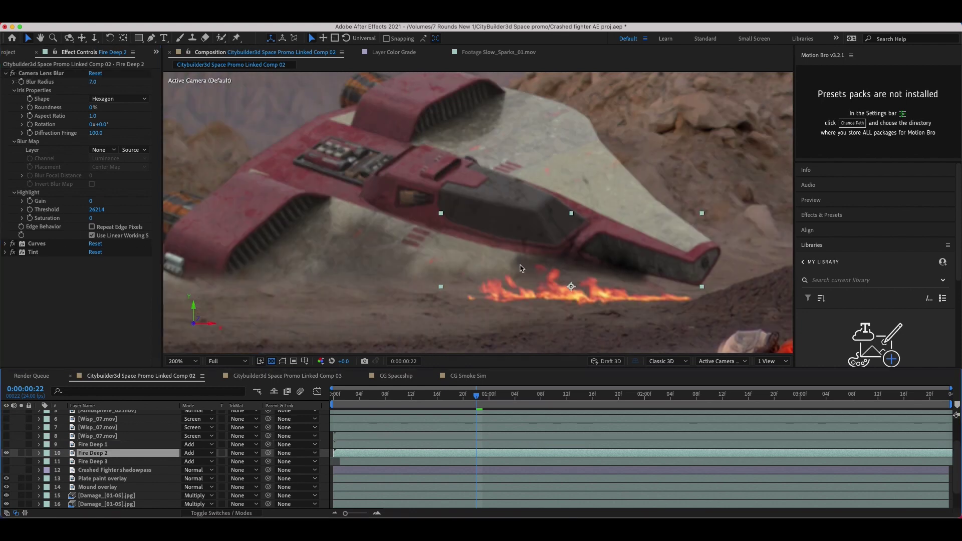
click(12, 244)
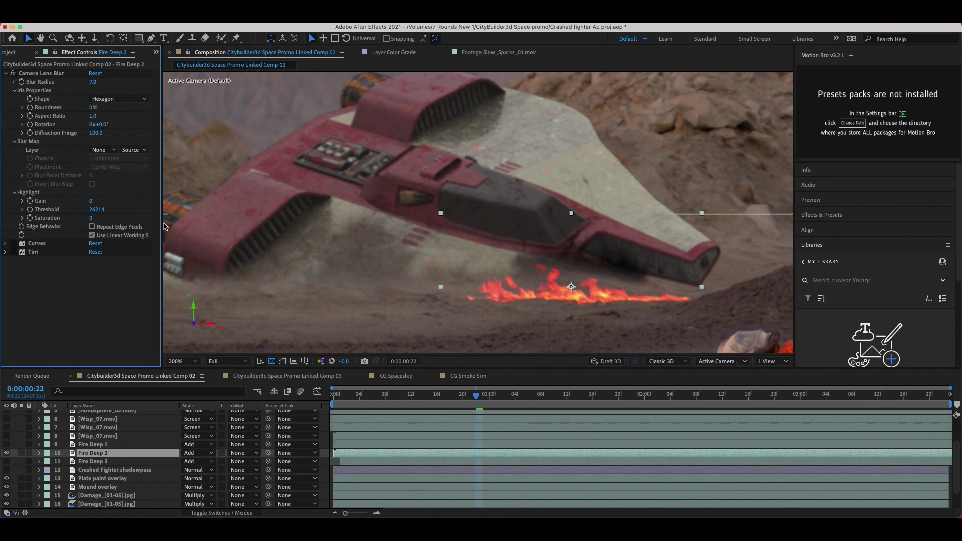
click(13, 244)
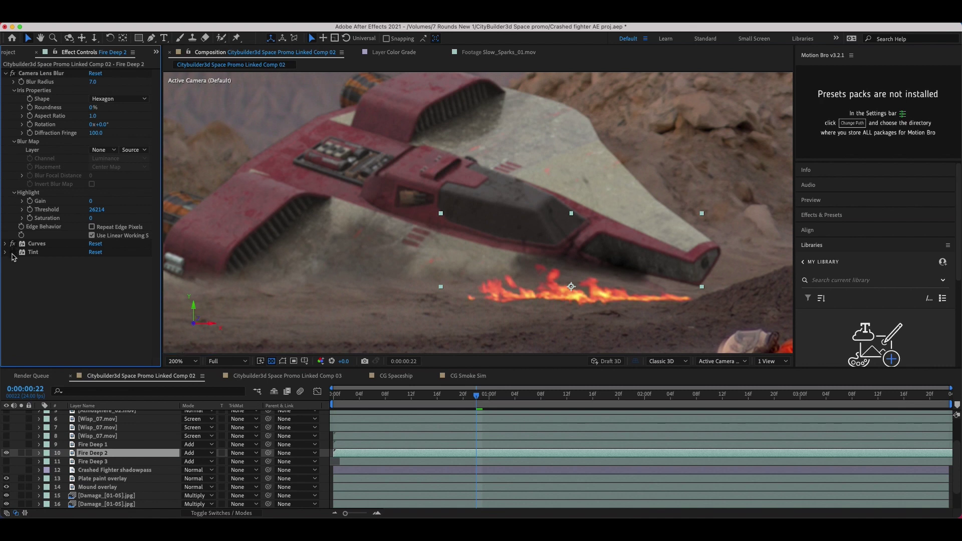
click(6, 252)
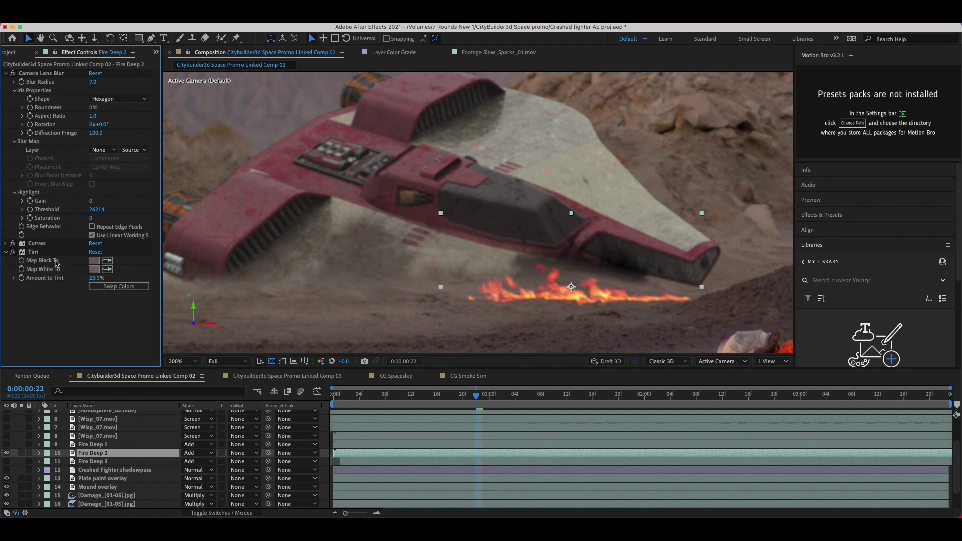
scroll(477, 291, down, 2)
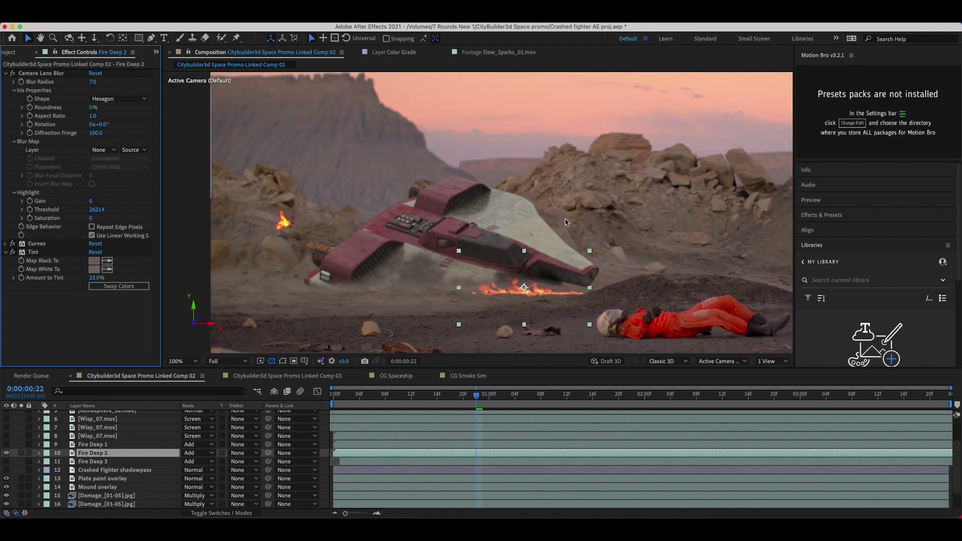
Show the Fire Deep 3 and Fire Deep 1 flames and select a Wisp_07 smoke layer.
click(6, 461)
click(6, 444)
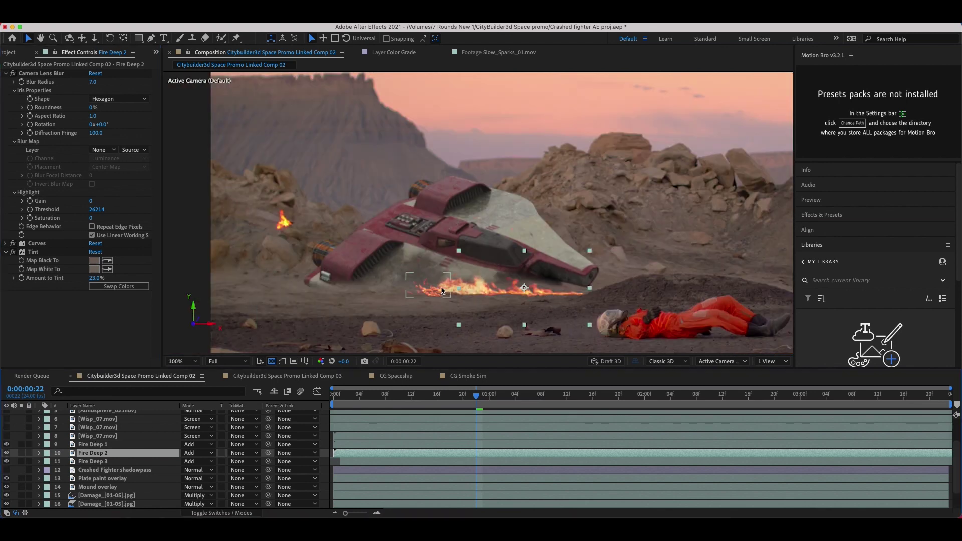
scroll(117, 454, up, 1)
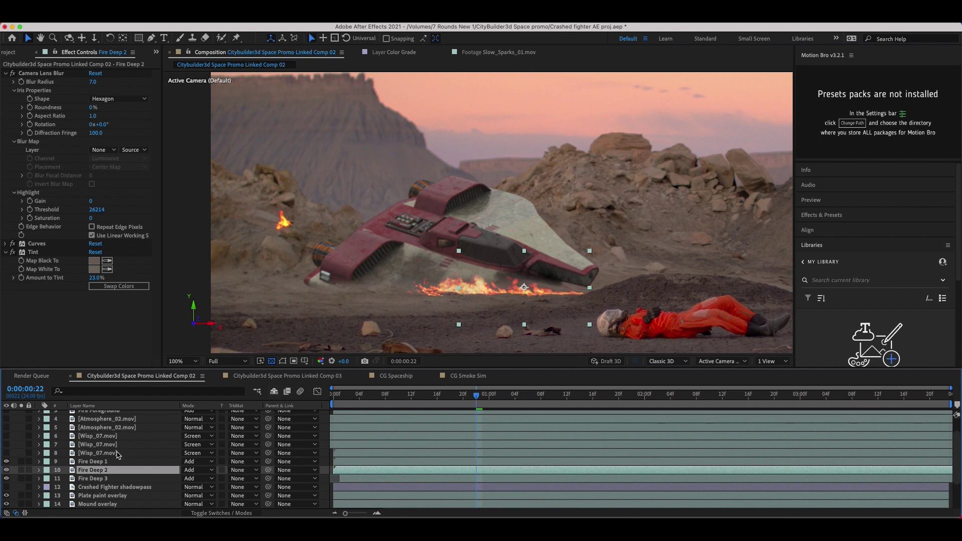
click(99, 454)
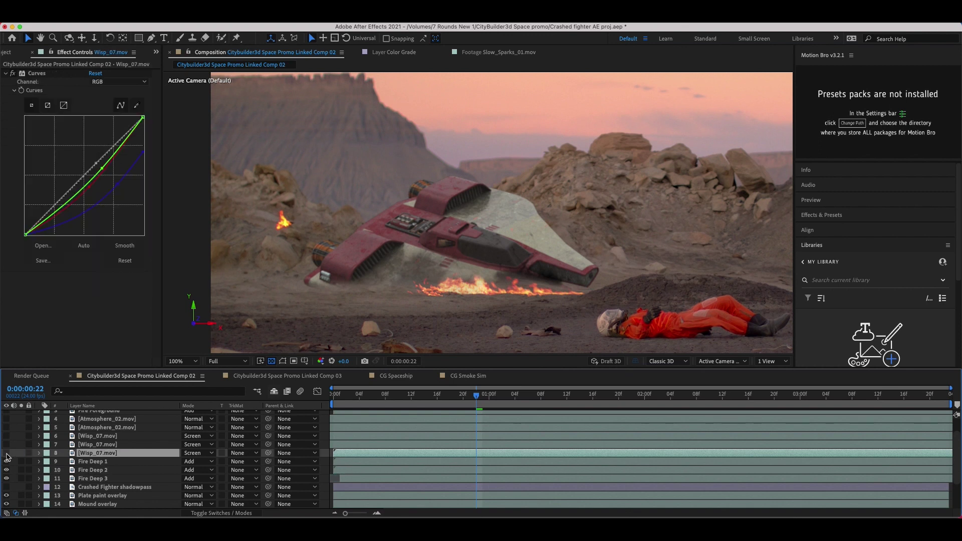
Show the three Wisp_07 smoke layers and the Atmosphere_02 haze, then select the top Wisp_07.
click(6, 453)
click(6, 445)
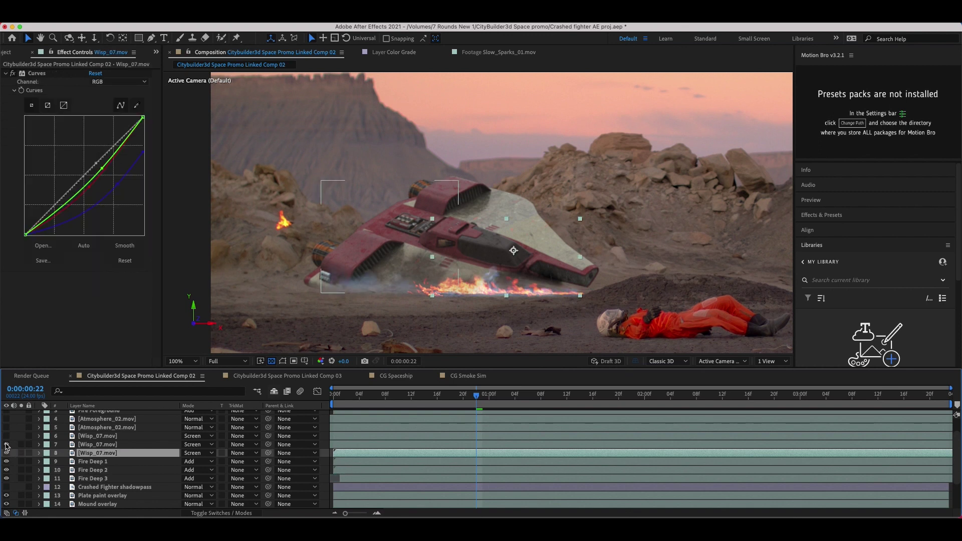
click(6, 436)
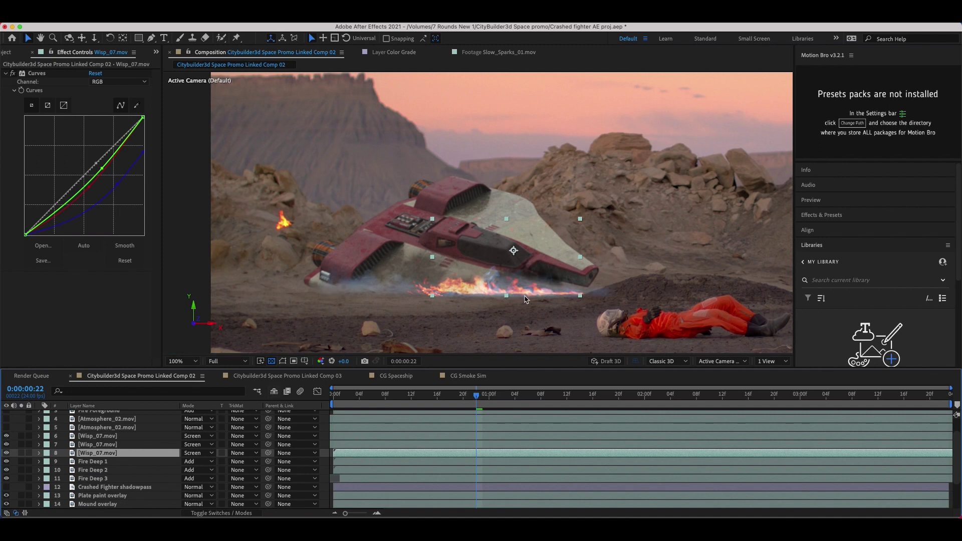
click(6, 428)
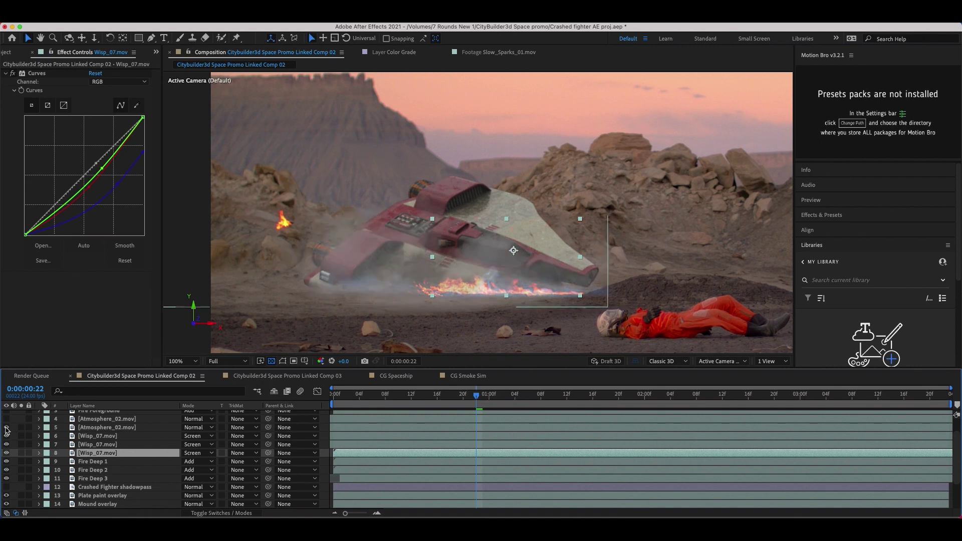
click(83, 428)
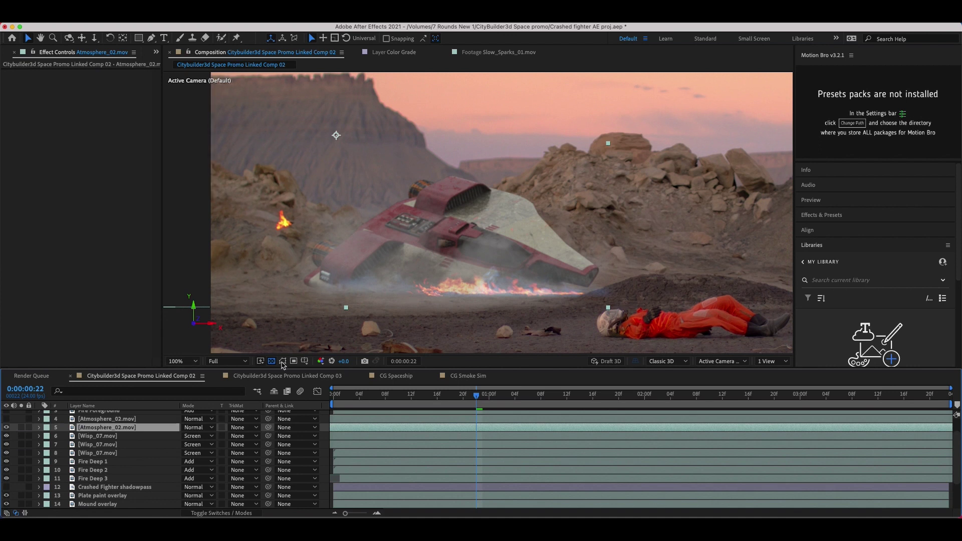
scroll(569, 239, down, 2)
scroll(569, 239, up, 2)
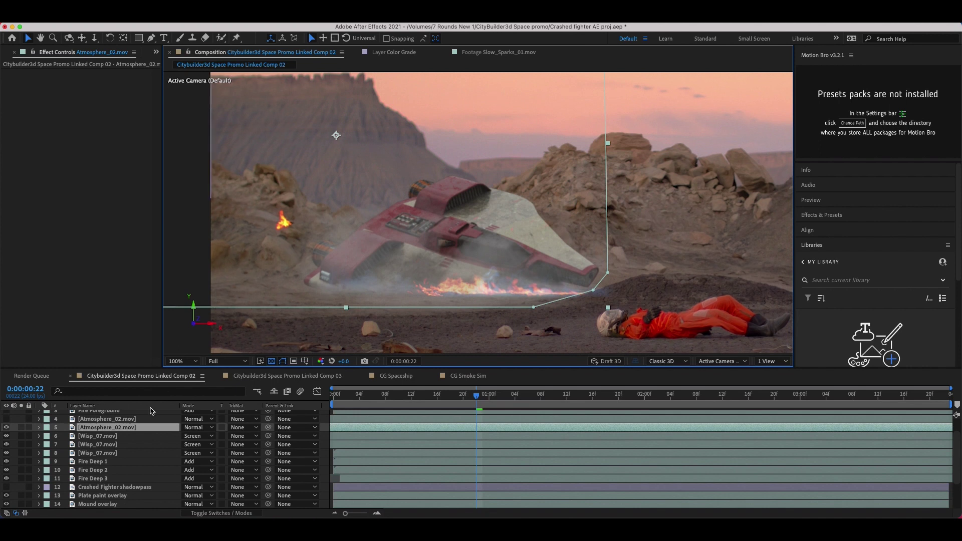
click(96, 437)
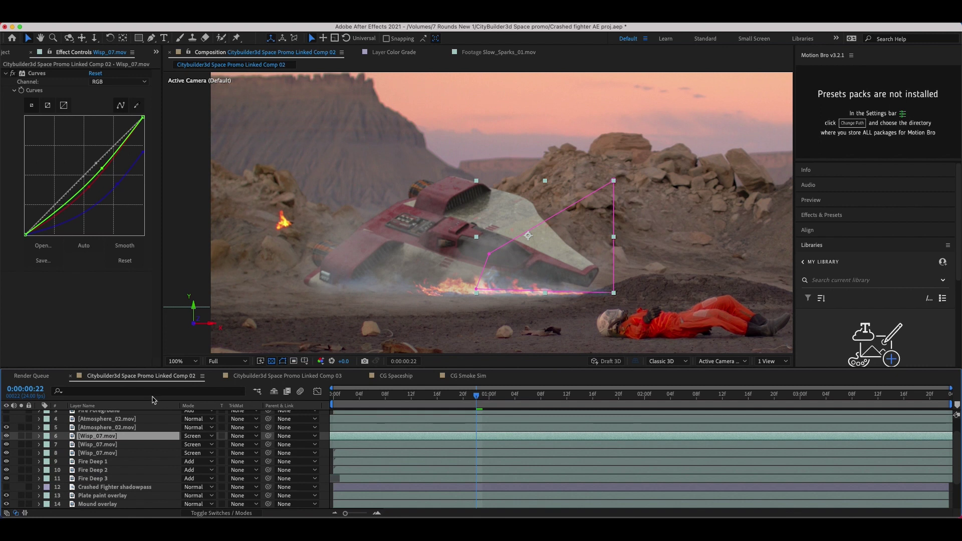
Turn on the second Atmosphere_02 haze layer (layer 4) and select Fire Foreground.
scroll(22, 453, up, 2)
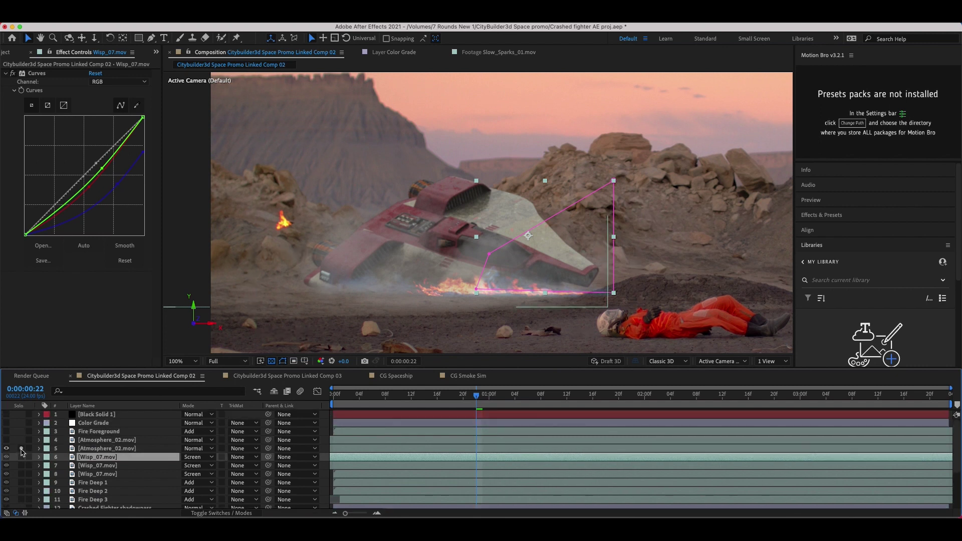
drag(21, 450, 21, 505)
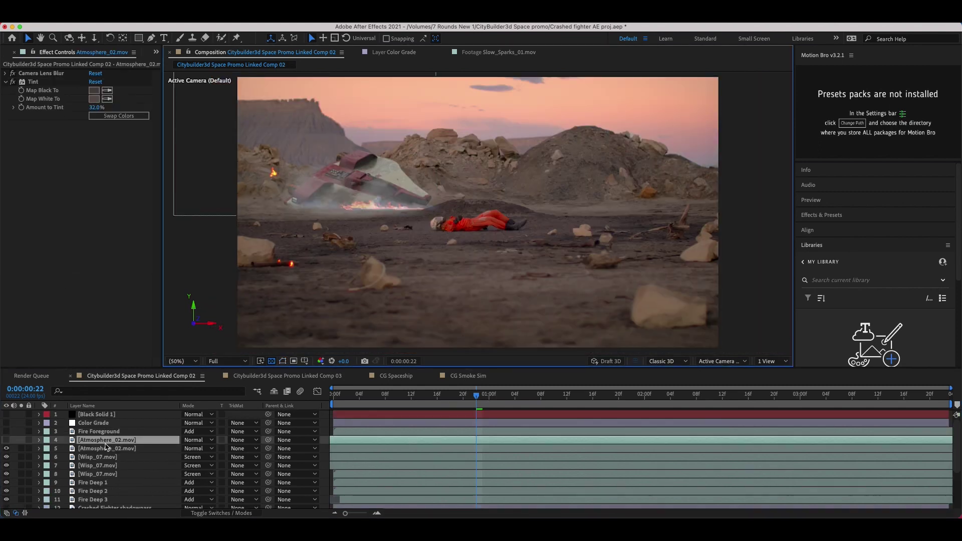
click(6, 441)
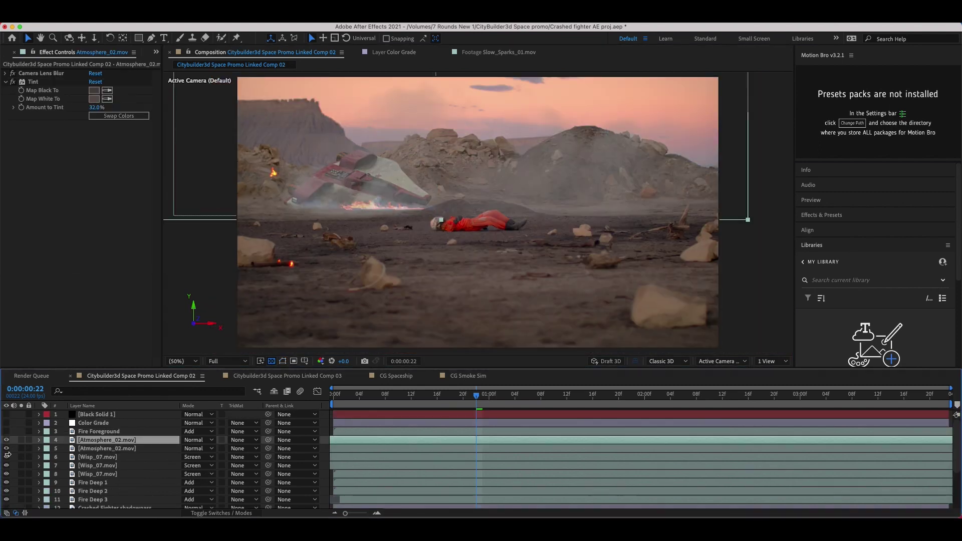
click(7, 441)
click(7, 440)
click(7, 433)
Show Fire Foreground and compare it with Camera Lens Blur, Curves and Tint each toggled off and on.
click(7, 432)
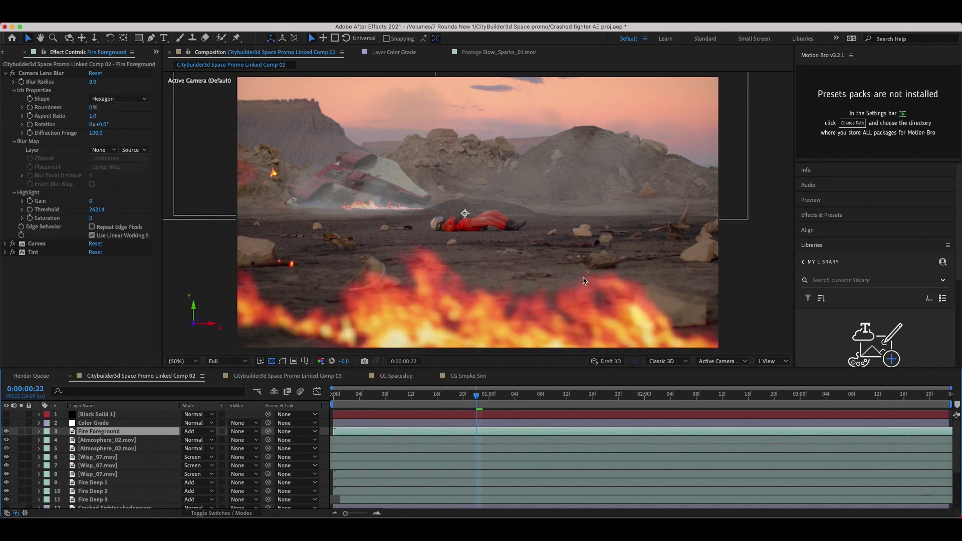
click(13, 74)
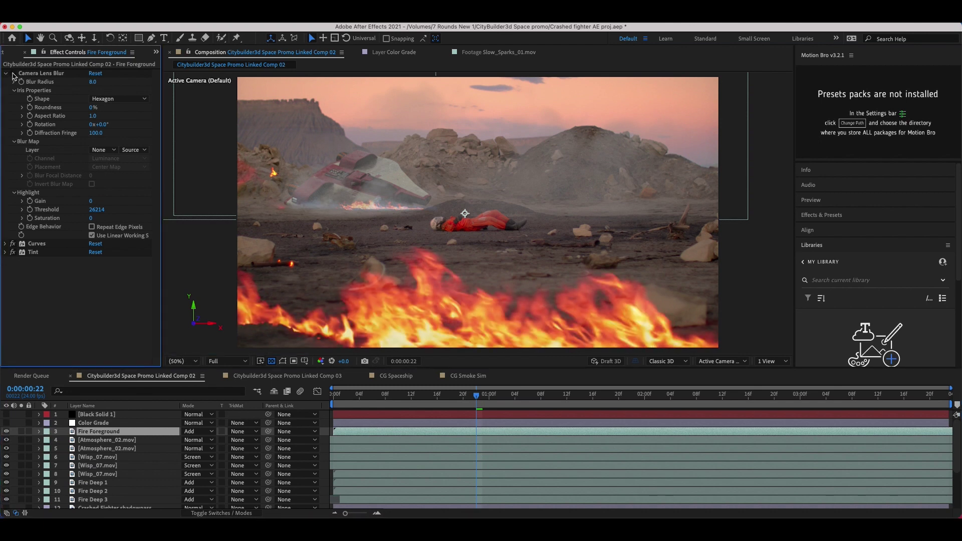
click(13, 74)
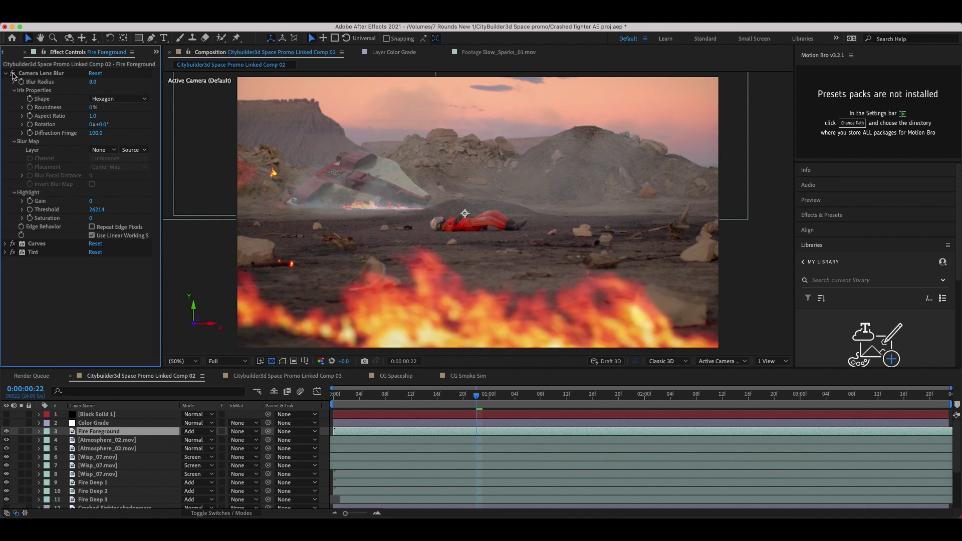
click(13, 244)
click(14, 244)
click(13, 253)
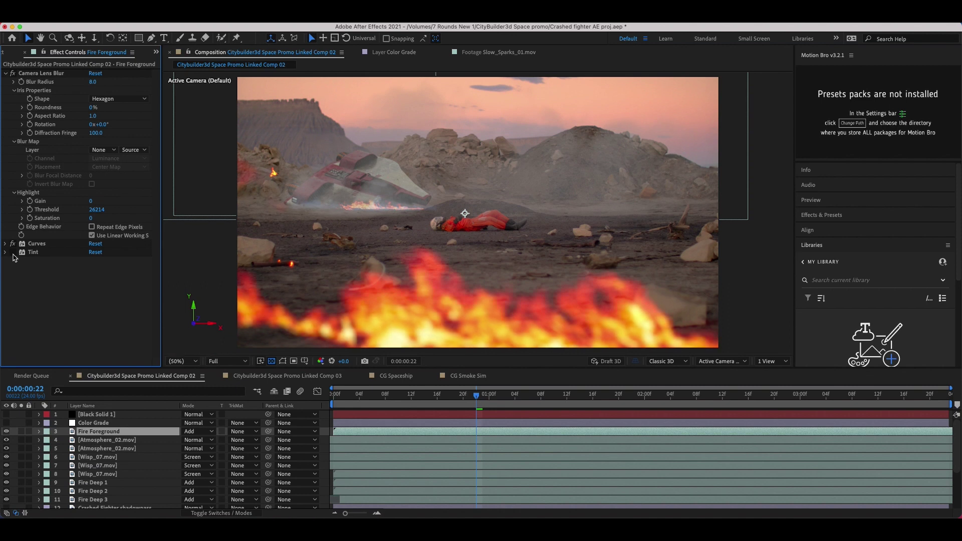
click(13, 253)
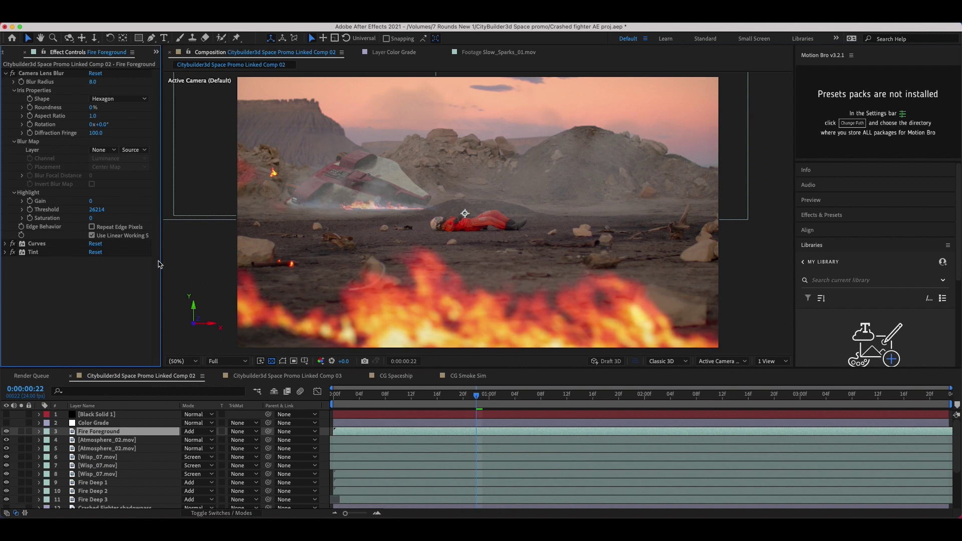
Review the Color Grade layer's Lumetri Color, 2.0 Gaussian Blur and 10.0% Noise effects.
click(95, 423)
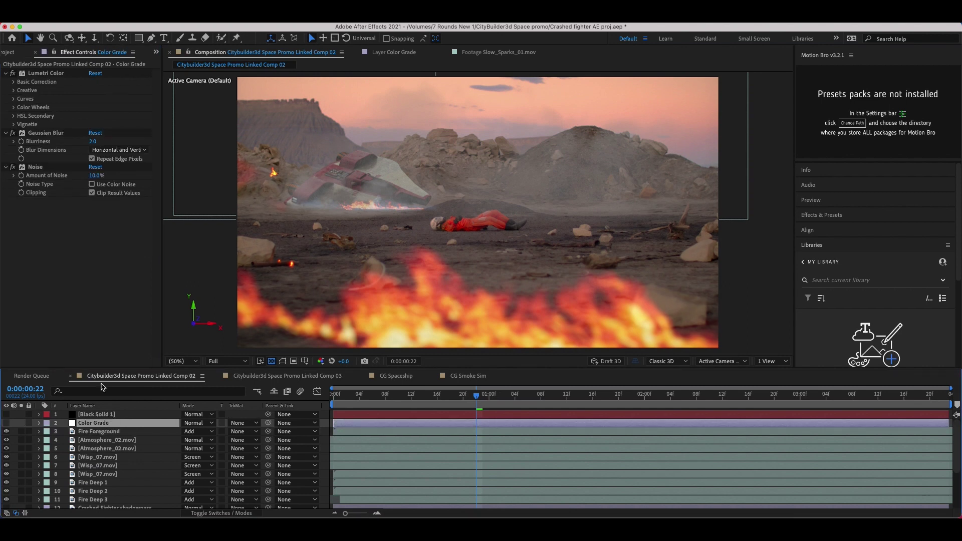
click(43, 73)
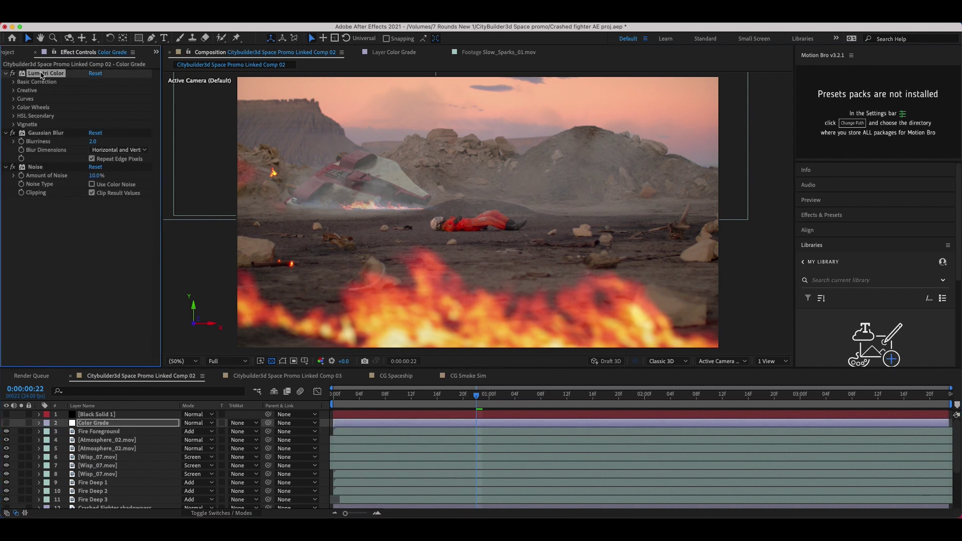
click(45, 134)
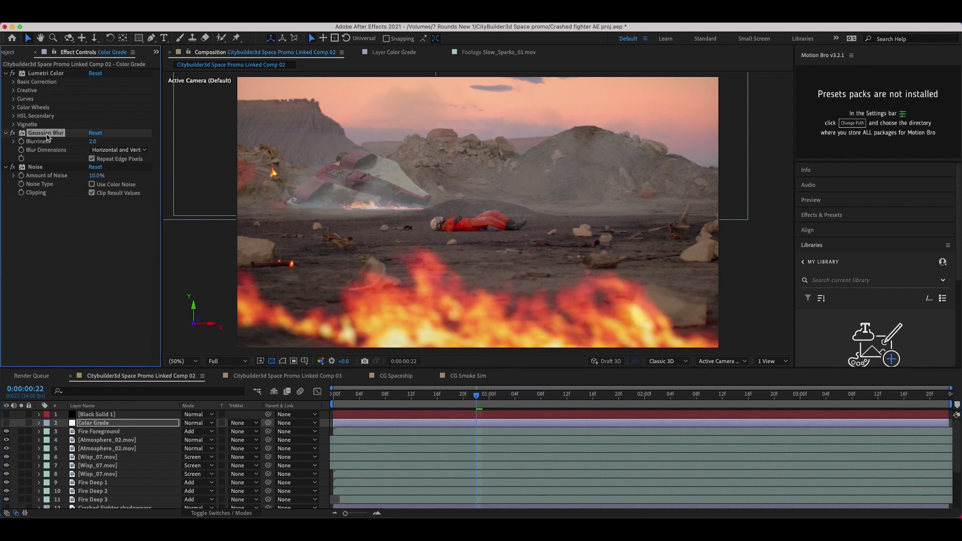
click(36, 168)
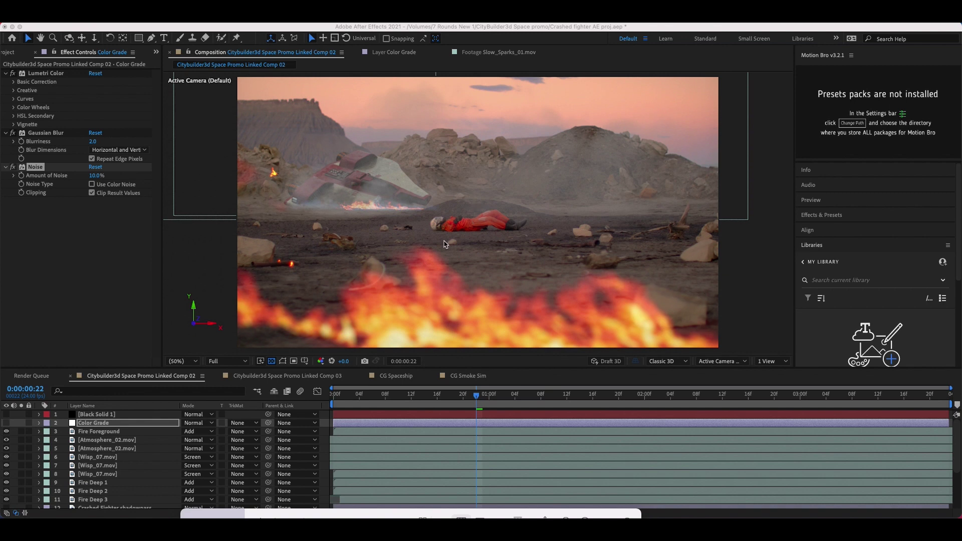
click(304, 501)
key(super+w)
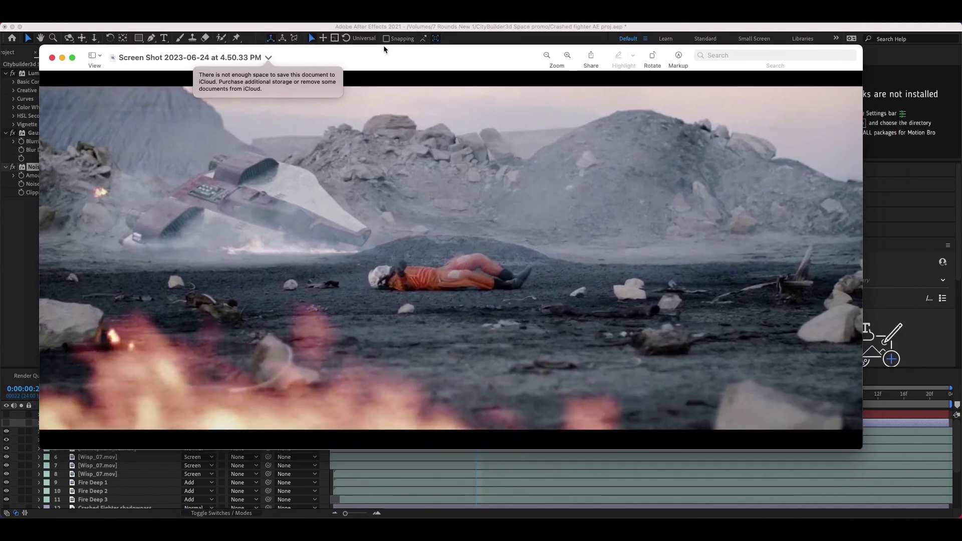
Open 'Screen Shot 2023-06-24 at 4.50.33 PM' from the Desktop in Preview.
double_click(383, 45)
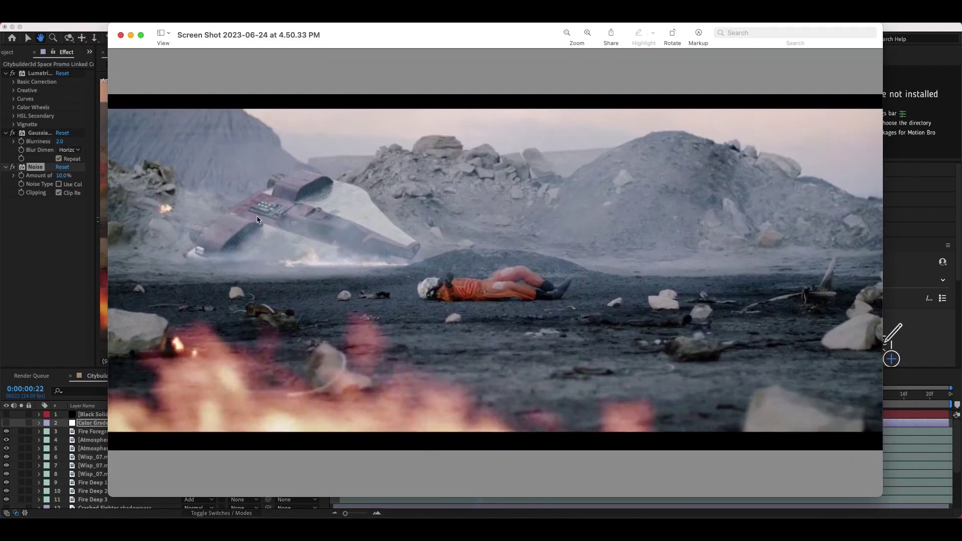